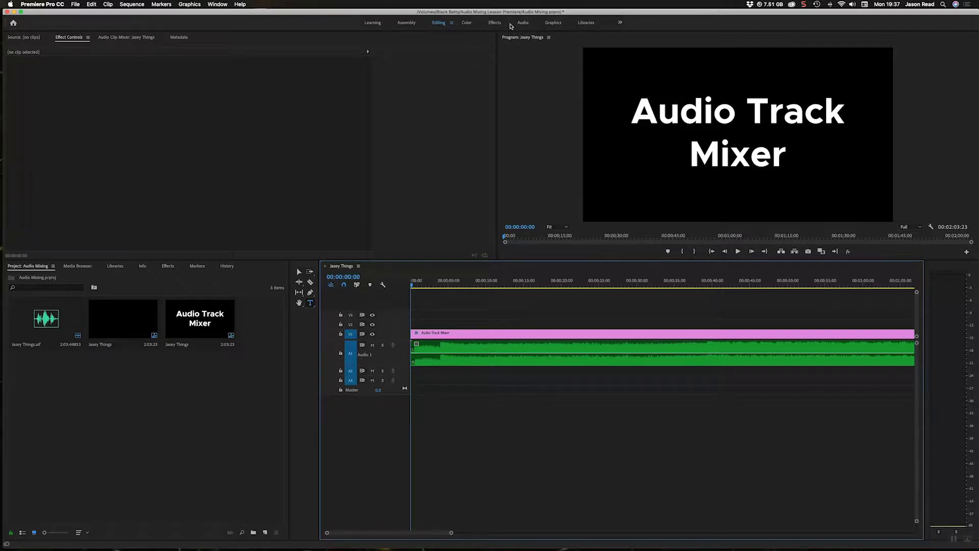
click(529, 25)
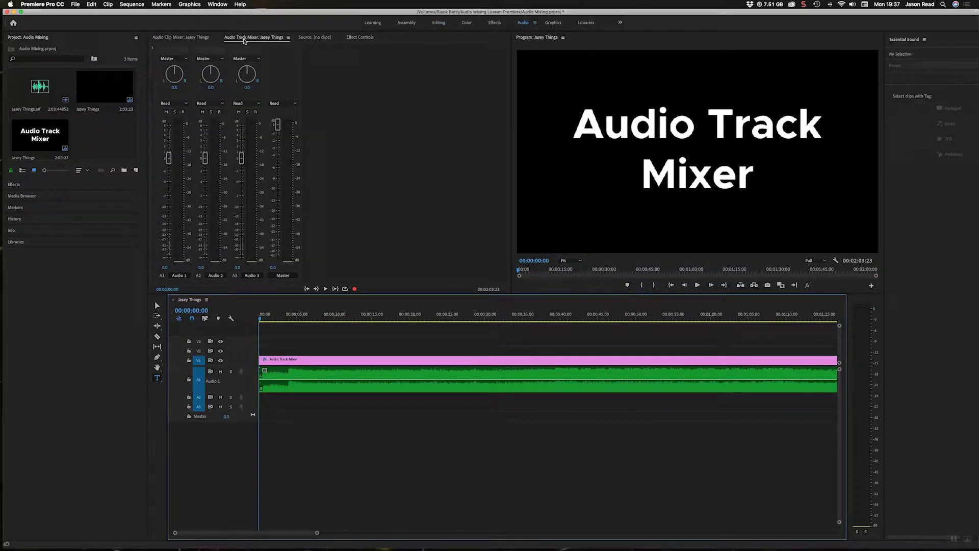
click(260, 42)
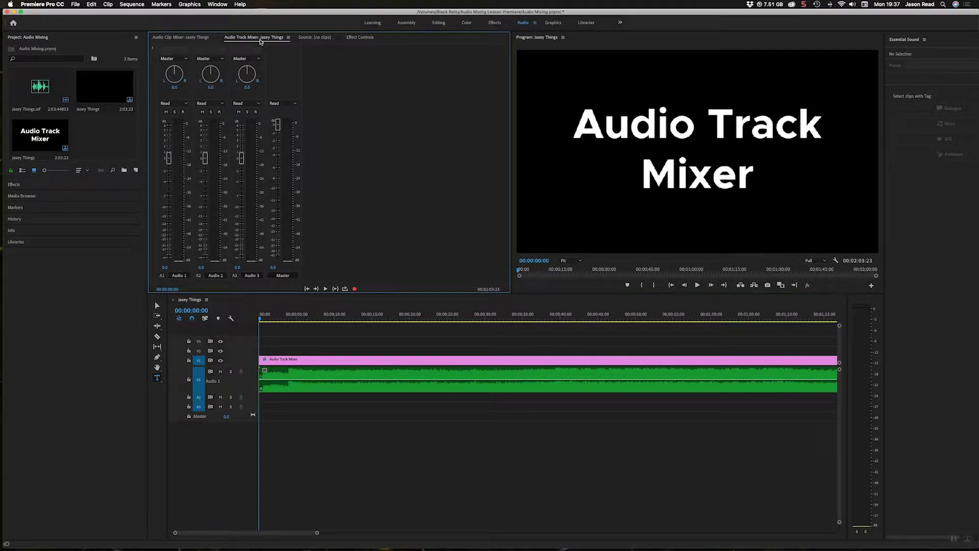
click(196, 39)
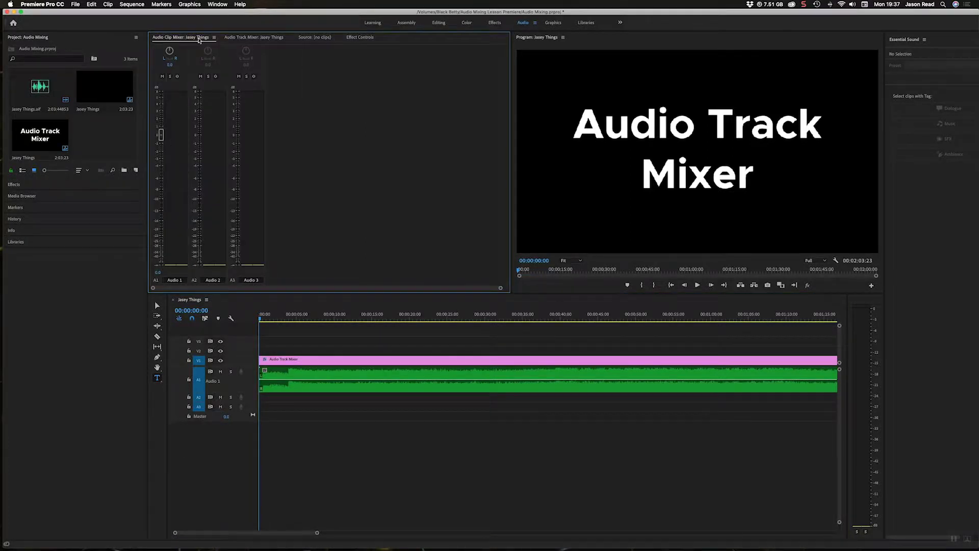
click(250, 37)
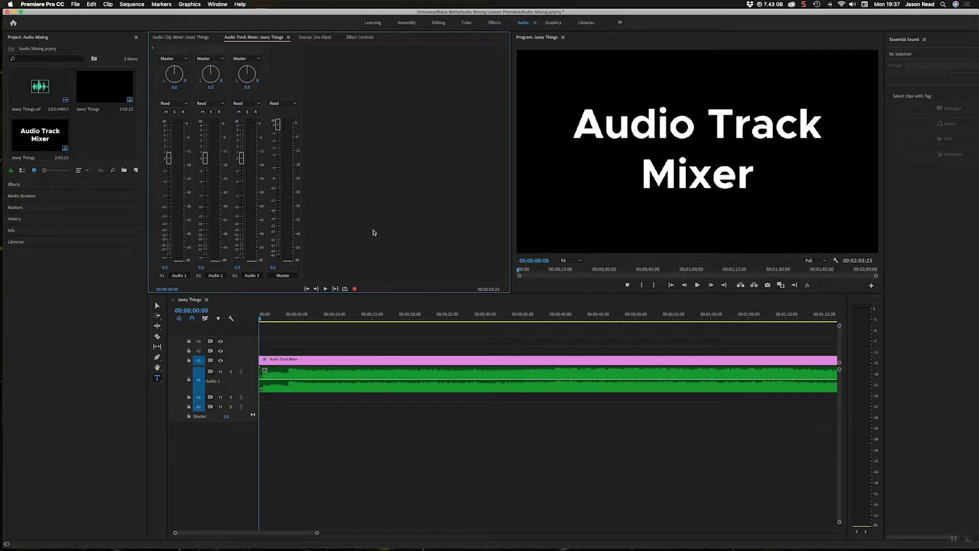
click(235, 392)
- Make the Audio 1 track taller and show its track keyframes, zoomed out across the clip
drag(234, 391, 236, 424)
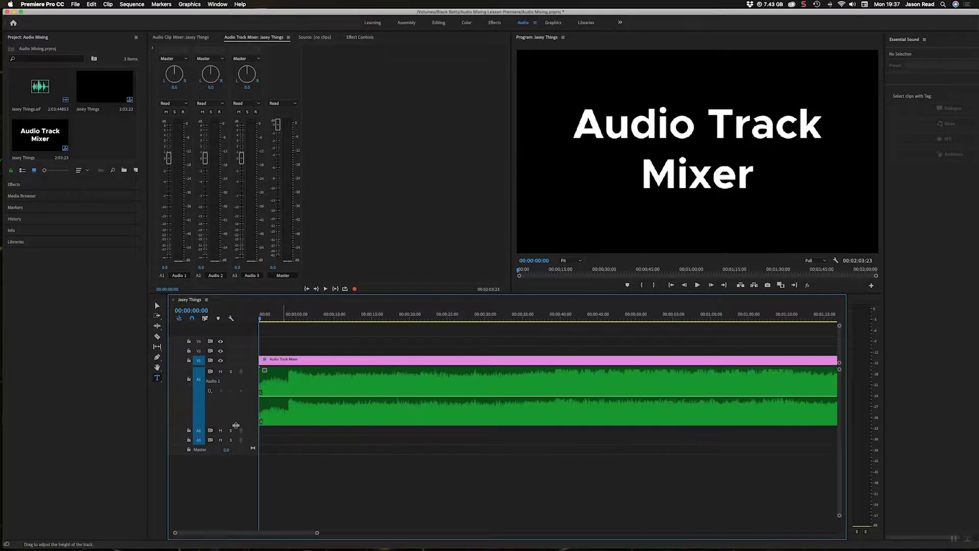
click(211, 392)
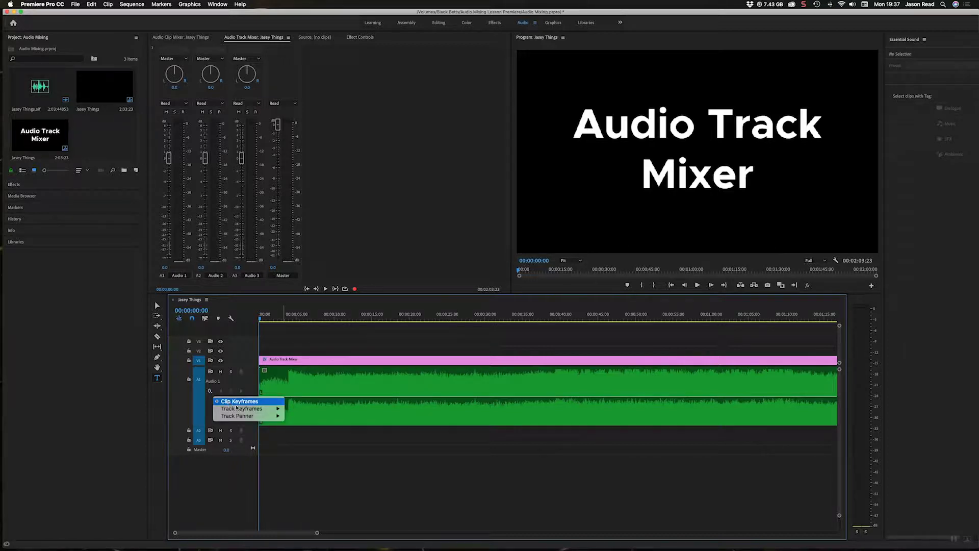
mouse_move(239, 408)
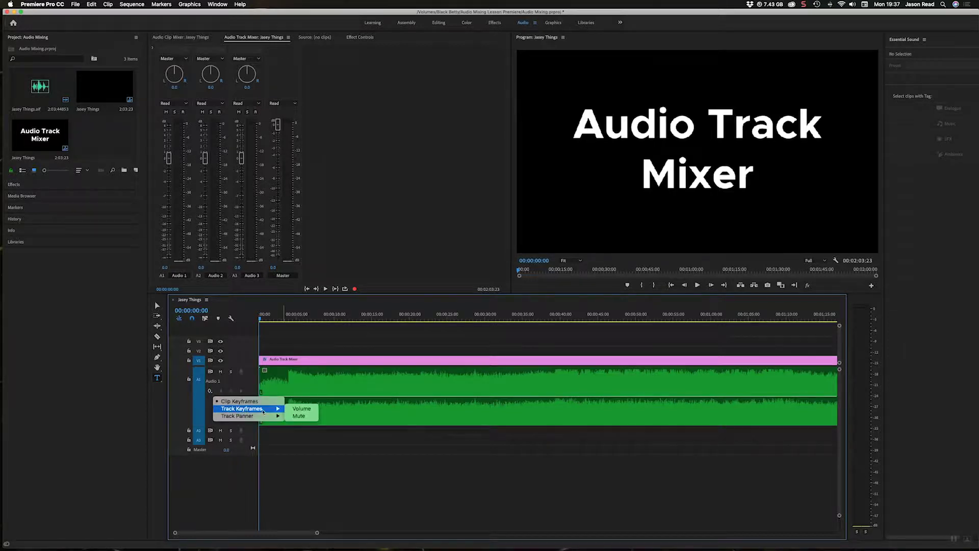
click(307, 412)
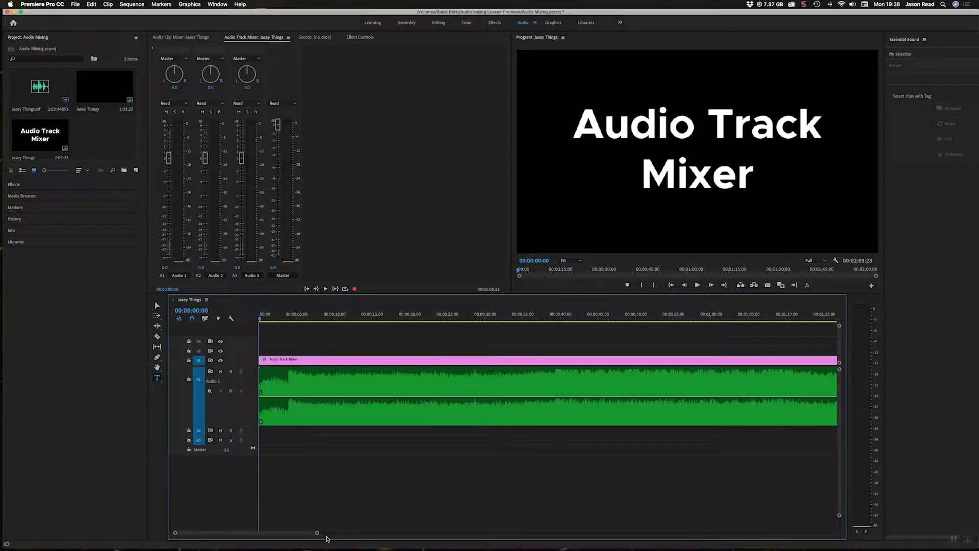
drag(317, 534, 403, 534)
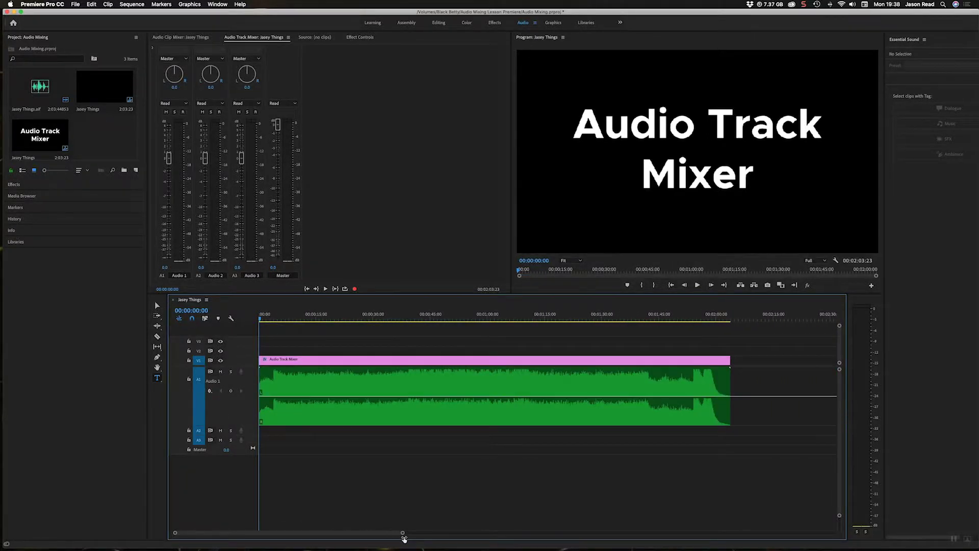
- Display the Track Keyframes > Volume line on Audio 1
click(209, 392)
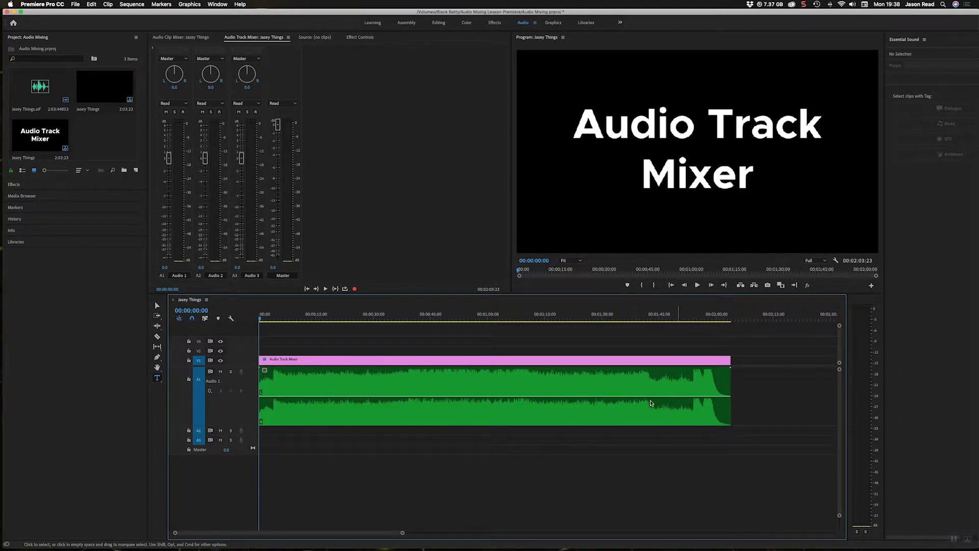
click(209, 391)
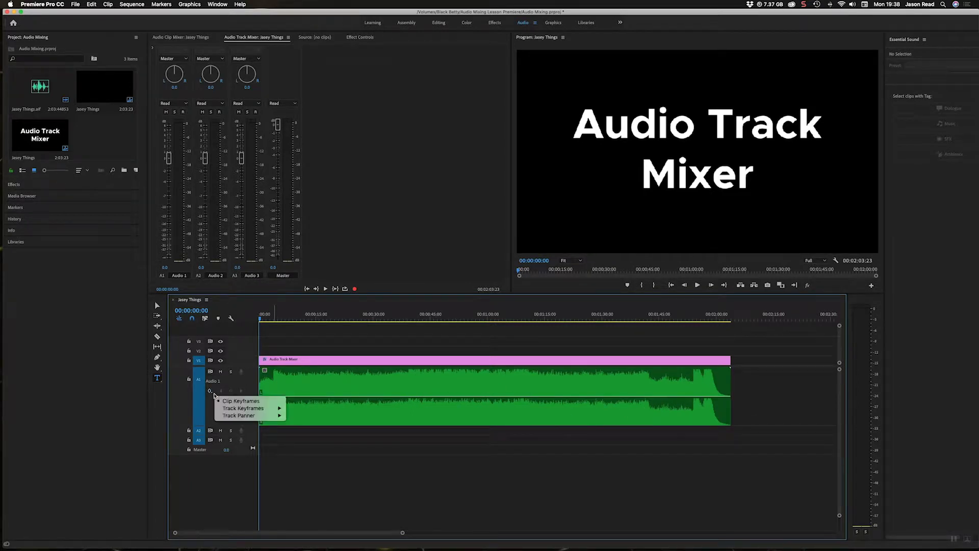
mouse_move(270, 408)
click(304, 408)
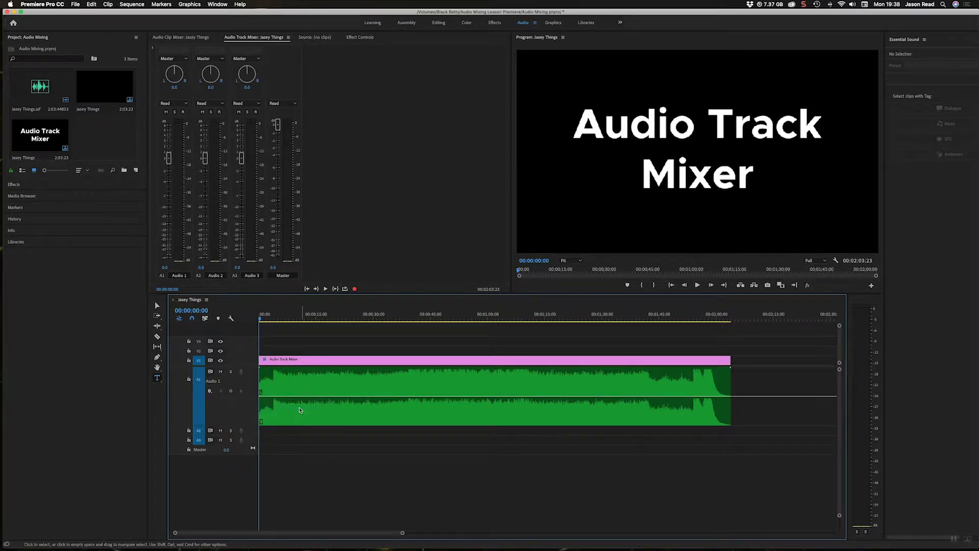
click(184, 104)
- Set Audio 1 to Write and record a volume dip by lowering its fader during playback
click(181, 145)
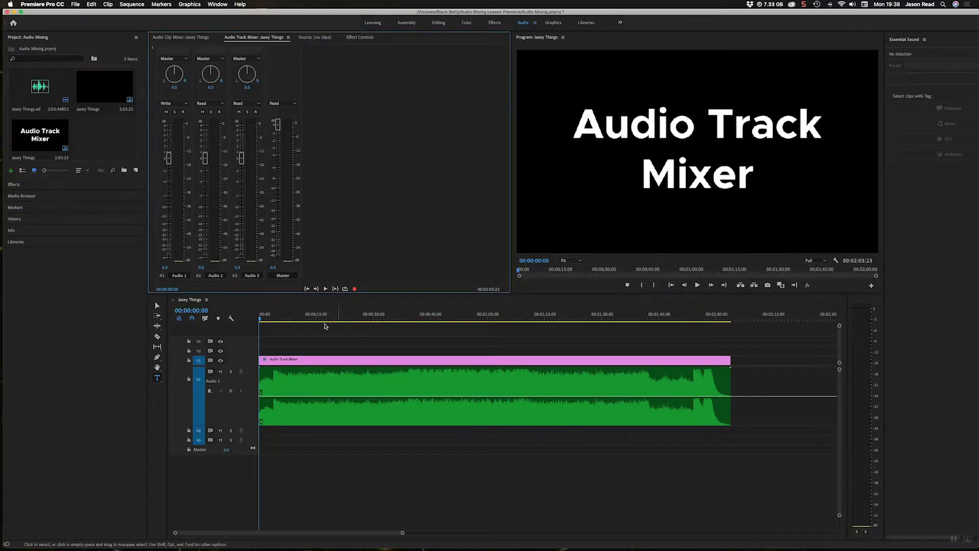
click(325, 288)
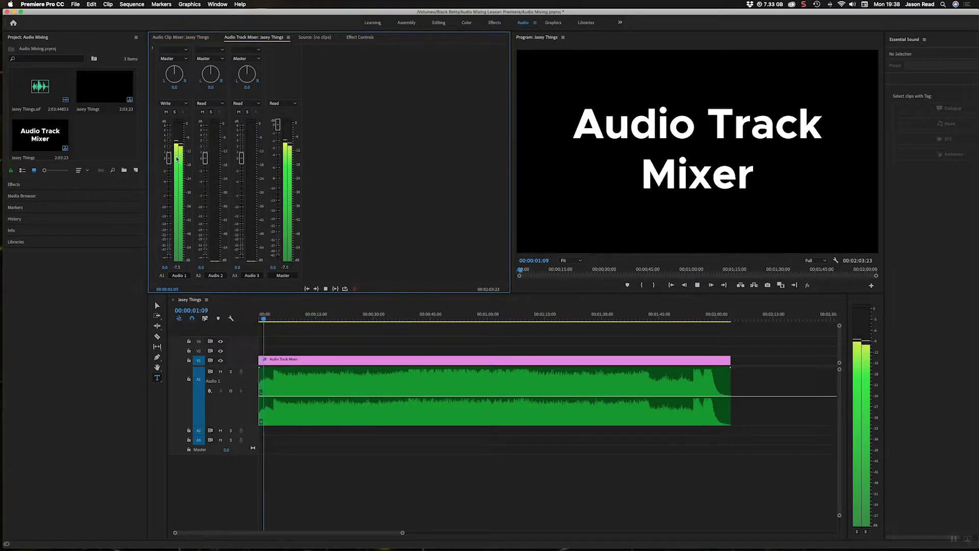
mouse_move(168, 159)
mouse_down()
mouse_move(170, 246)
mouse_move(177, 163)
mouse_up()
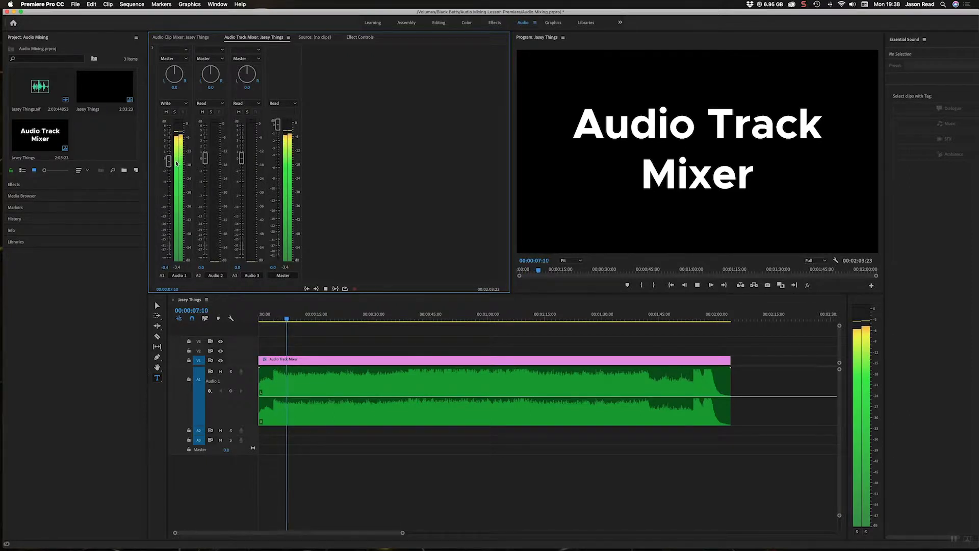
key(space)
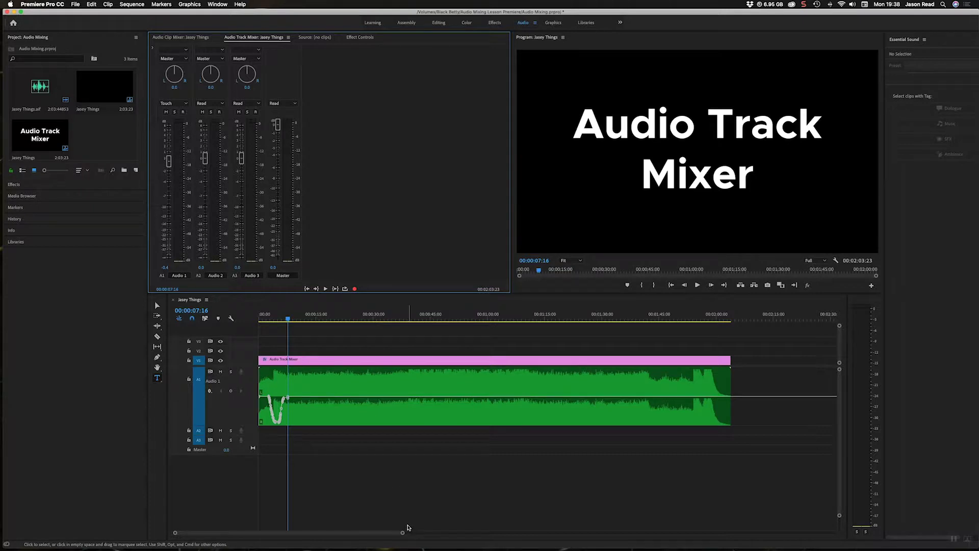
- Zoom in, move the playhead back to about 3 seconds, and select a keyframe on the curve
drag(404, 534, 313, 533)
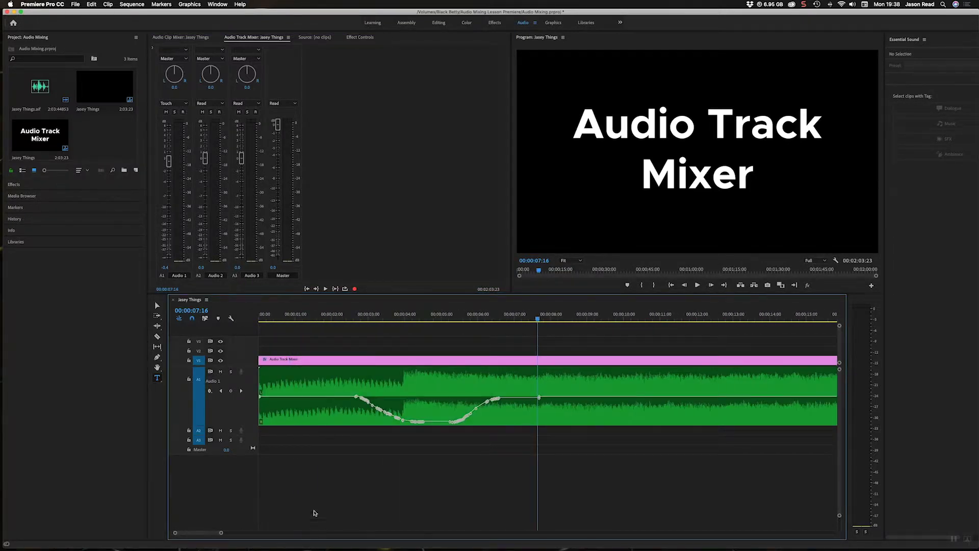
drag(344, 318, 382, 324)
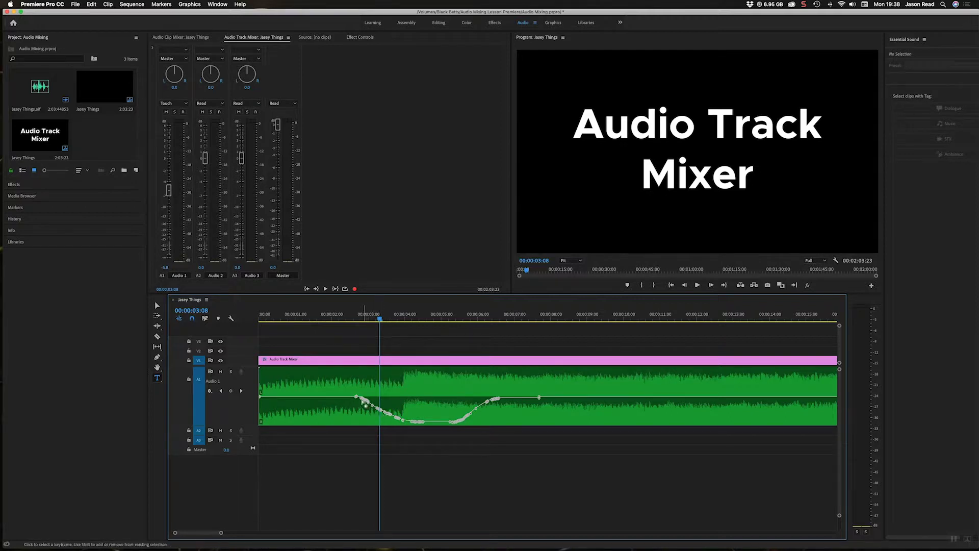
mouse_move(362, 401)
click(377, 409)
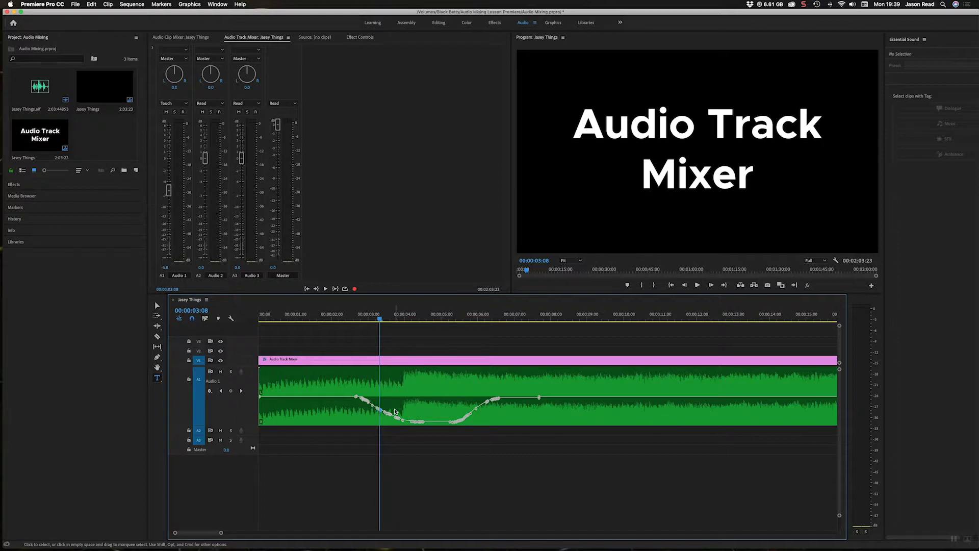
- Undo the recorded volume keyframes and return the playhead to the sequence start
key(super+z)
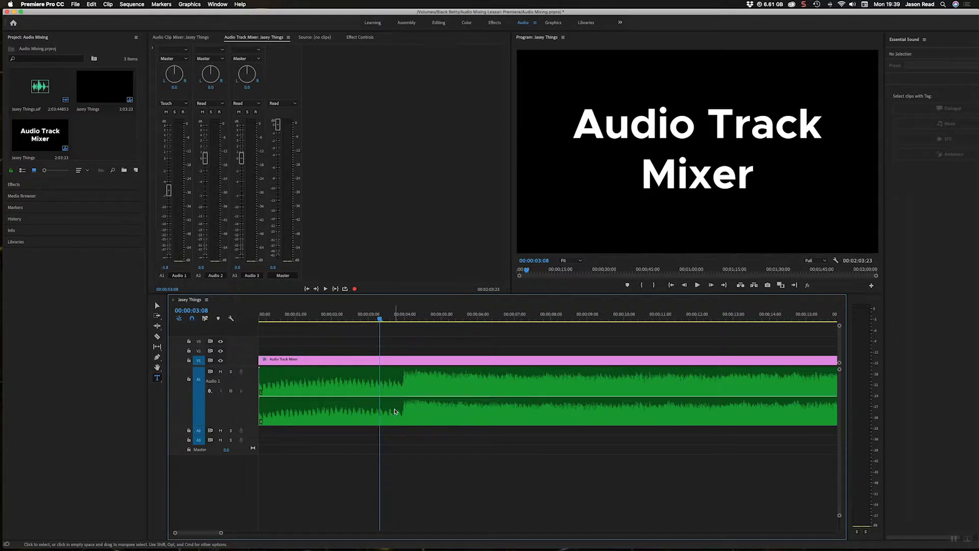
drag(304, 314, 242, 320)
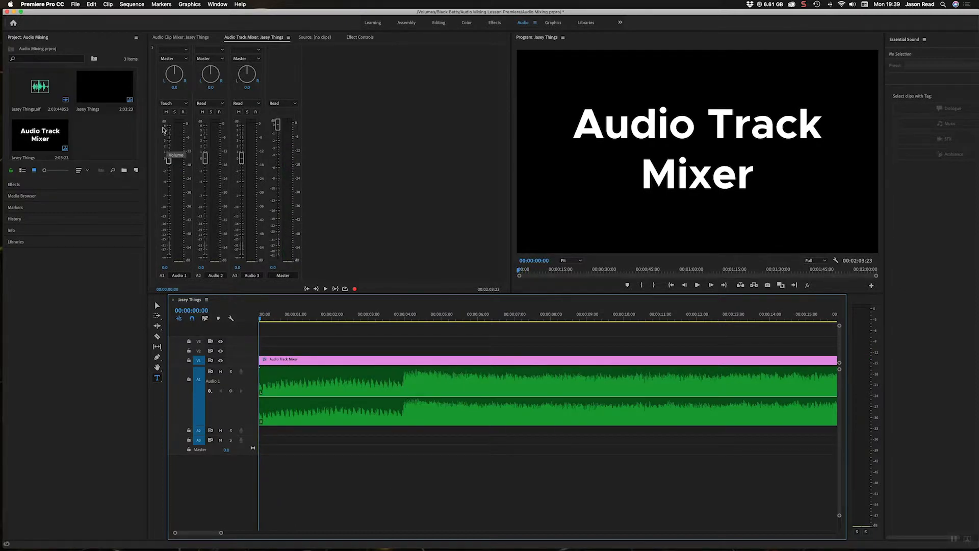
click(75, 5)
- In Audio preferences, enable Minimum time interval thinning at 1000 ms and confirm with OK
mouse_move(56, 5)
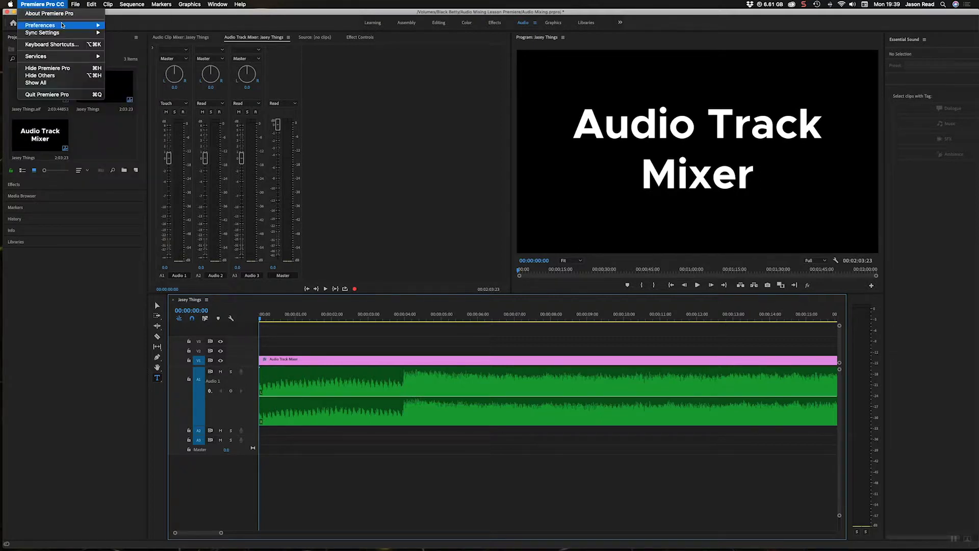
mouse_move(96, 5)
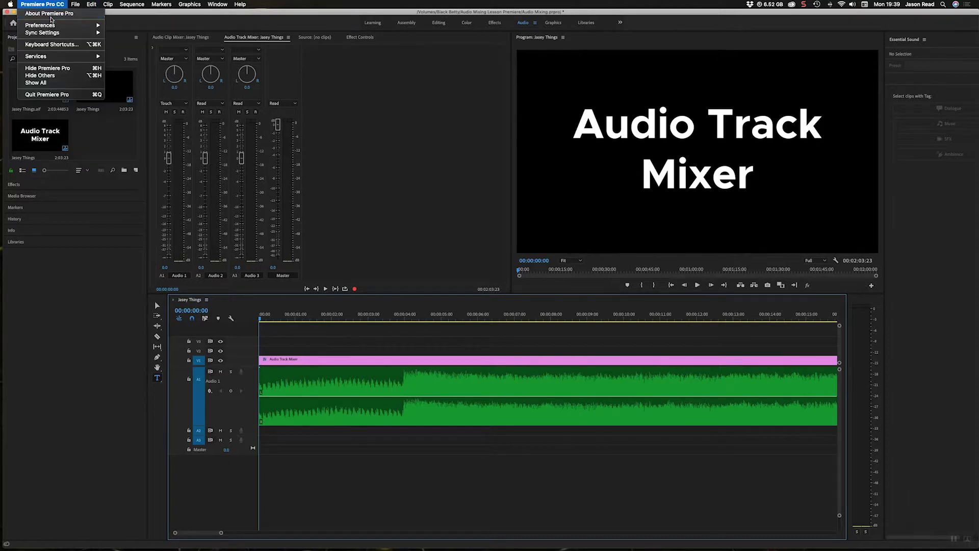
mouse_move(61, 25)
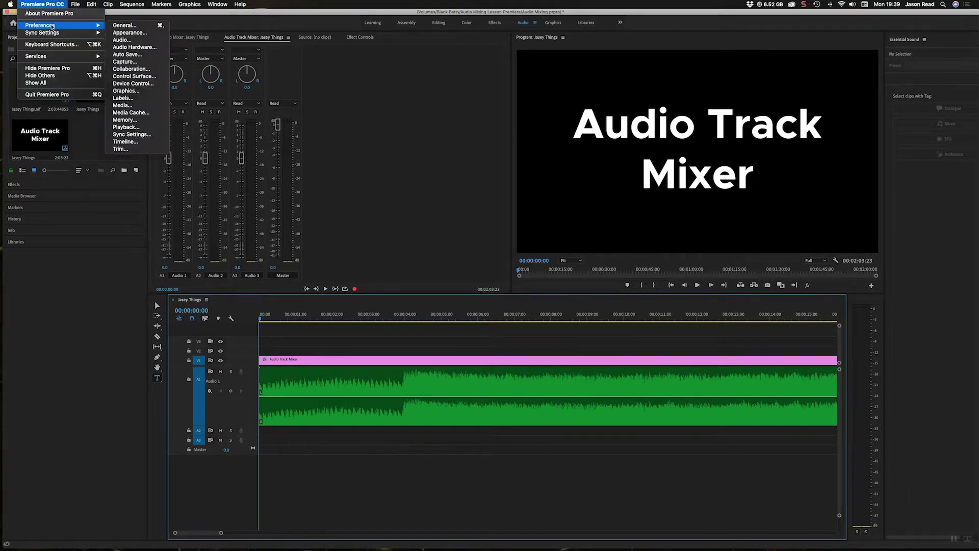
click(142, 40)
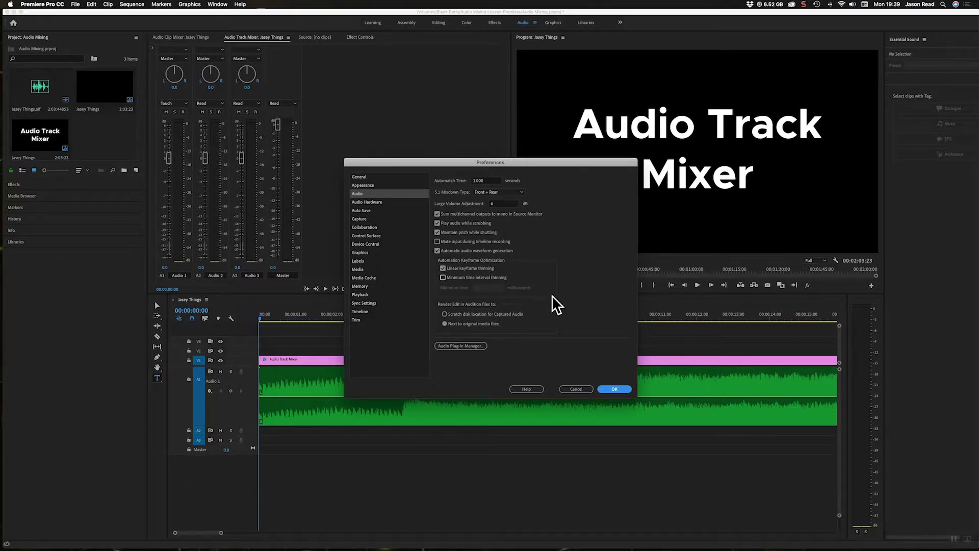
click(443, 278)
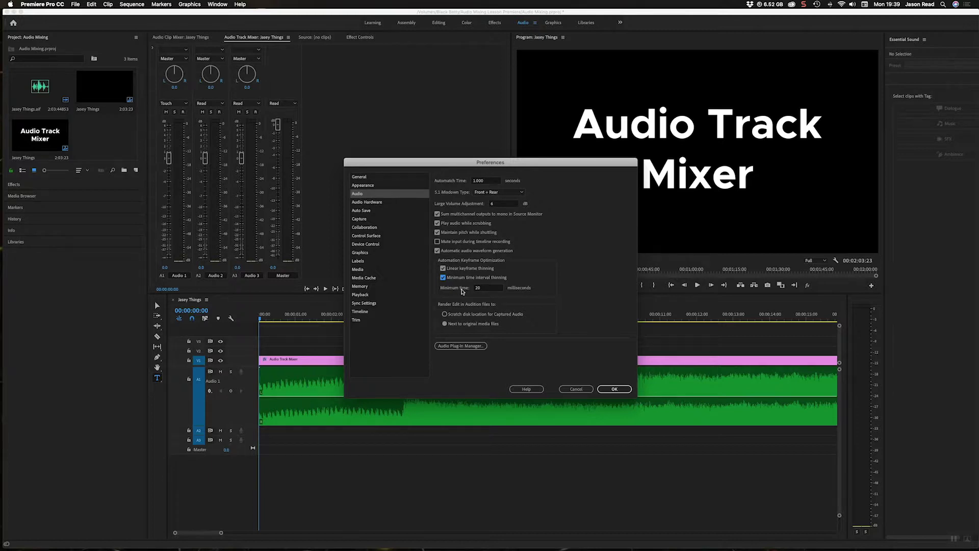
double_click(484, 289)
click(608, 391)
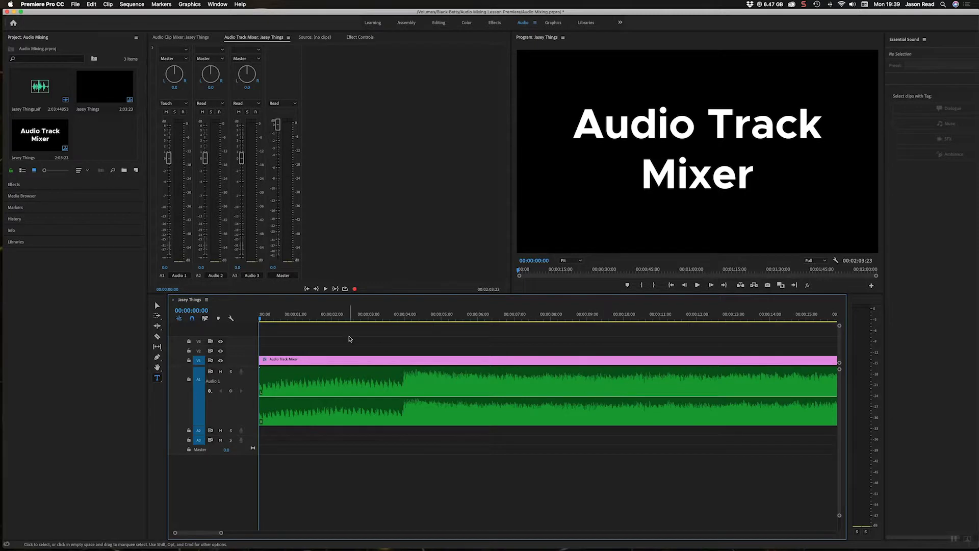
- Record a trial volume pass on Audio 1, then undo its keyframes
key(space)
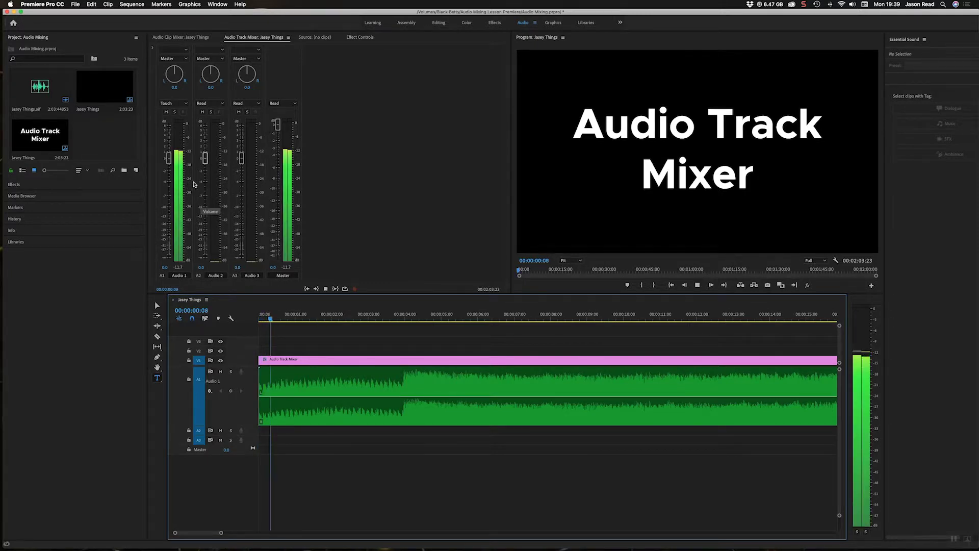
drag(169, 158, 170, 230)
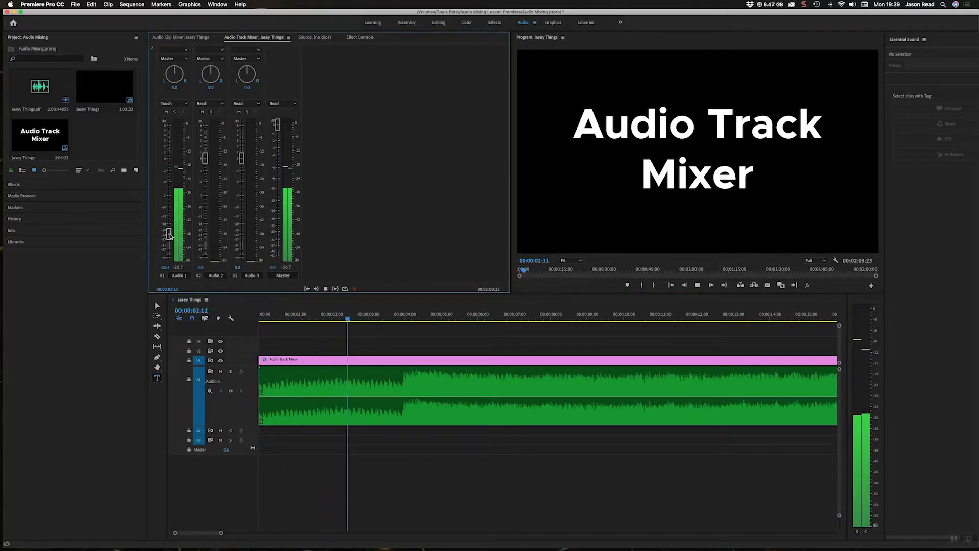
key(space)
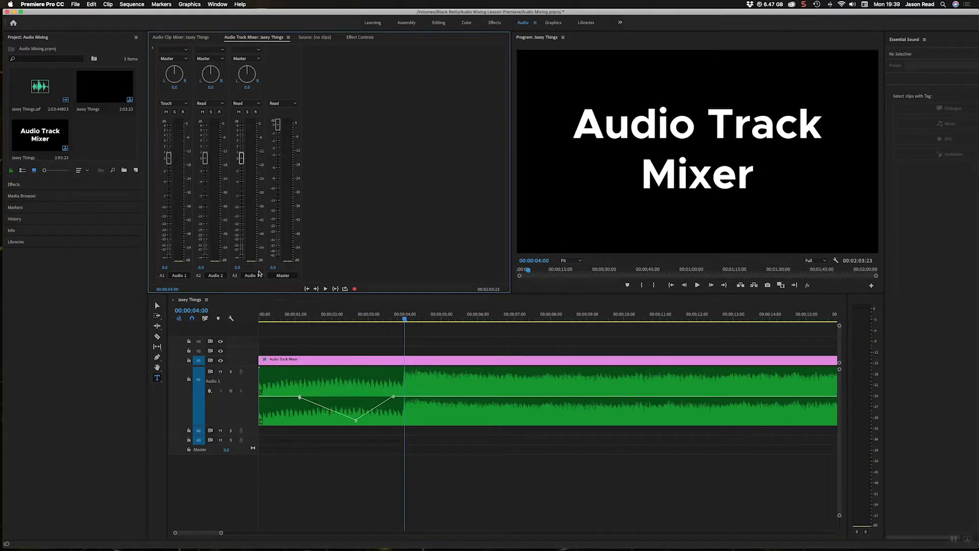
click(289, 320)
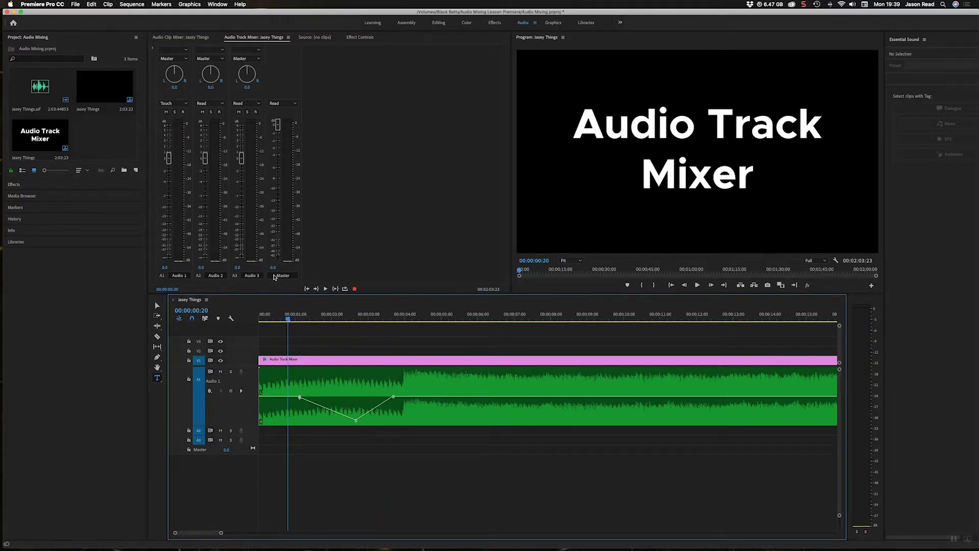
key(super+z)
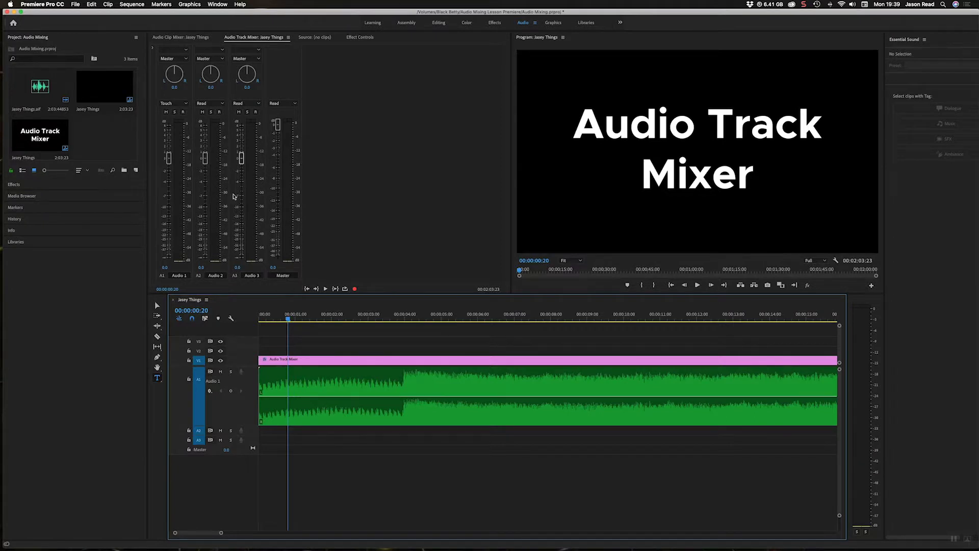
- Switch Audio 1 to Write, record a volume dip with the fader, and play it back
click(173, 103)
click(170, 150)
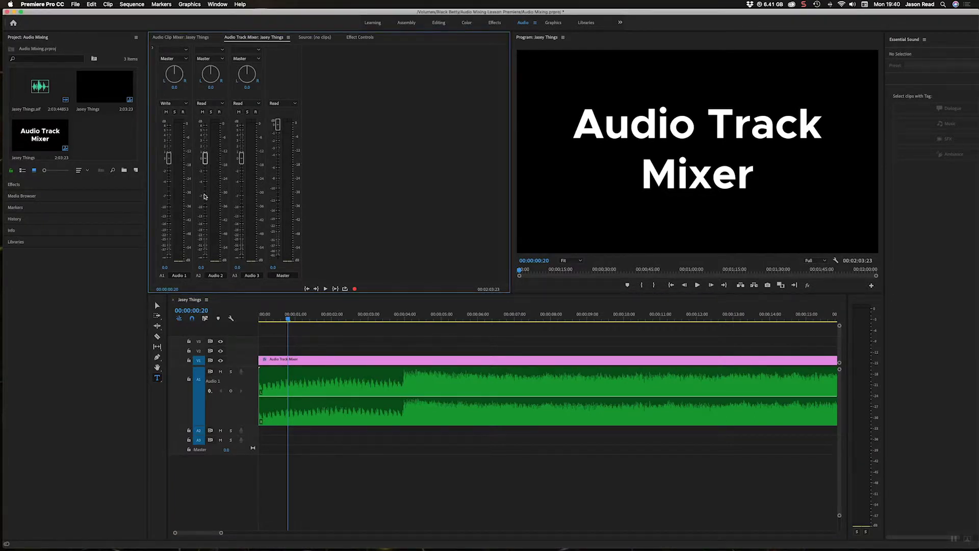
key(space)
drag(169, 159, 180, 227)
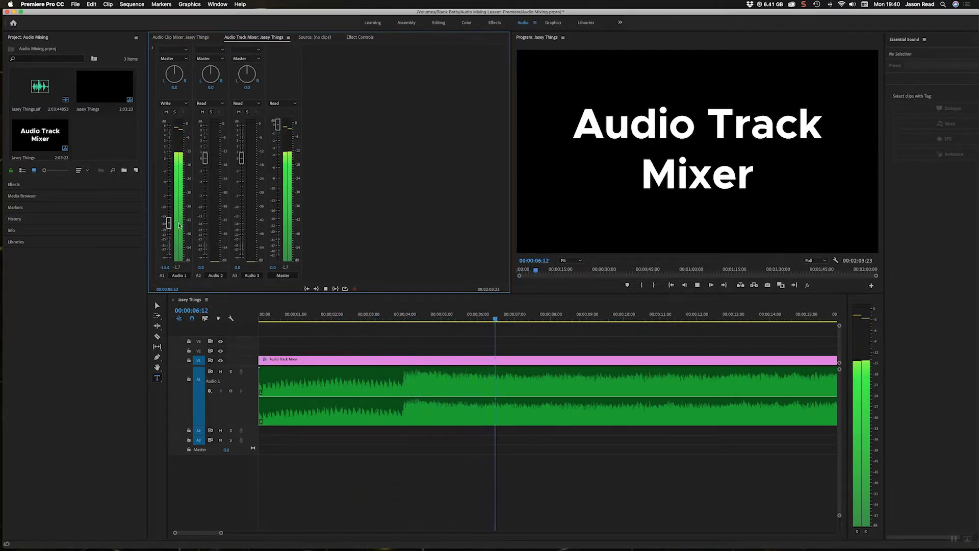
key(space)
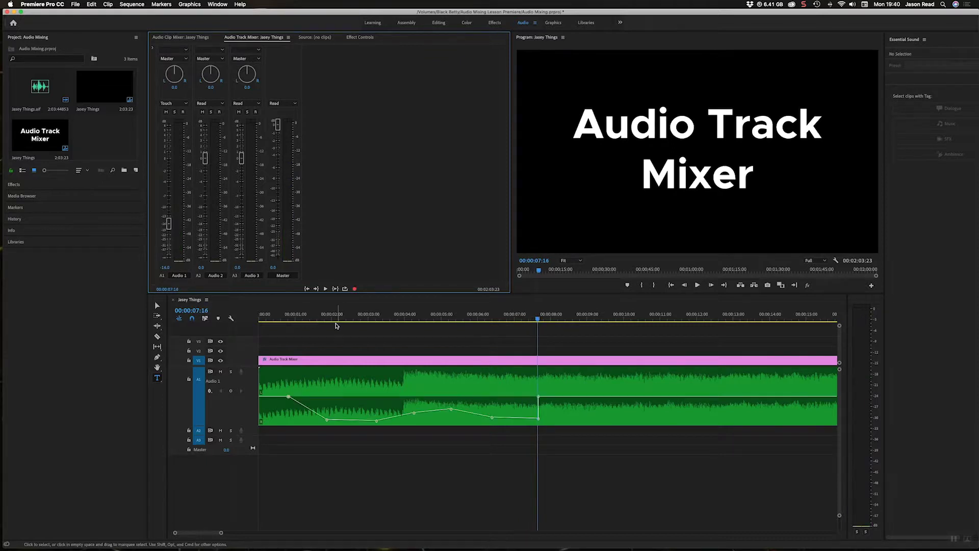
click(281, 315)
key(space)
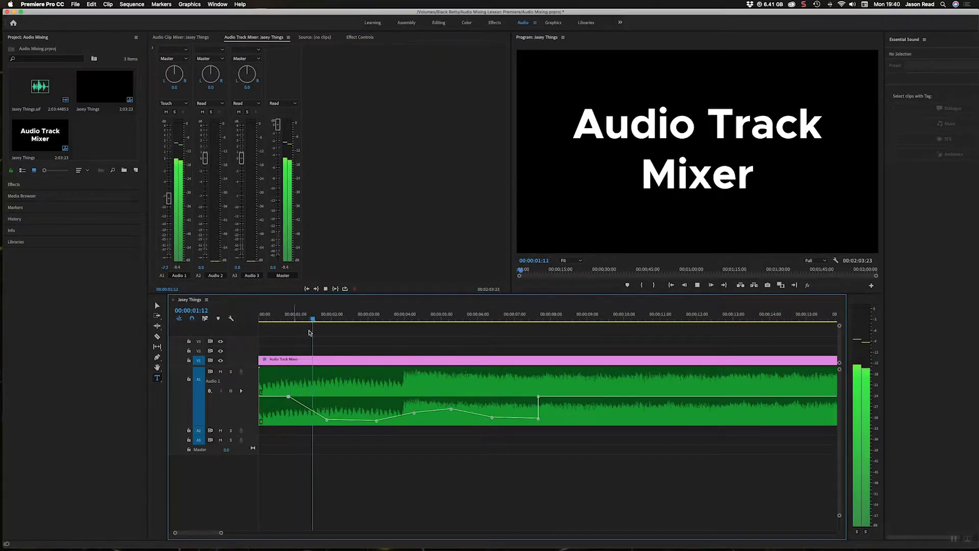
key(space)
- Raise the keyframe near 00:00:04:00, lower the one at 00:00:01:21, and review playback
drag(414, 414, 452, 405)
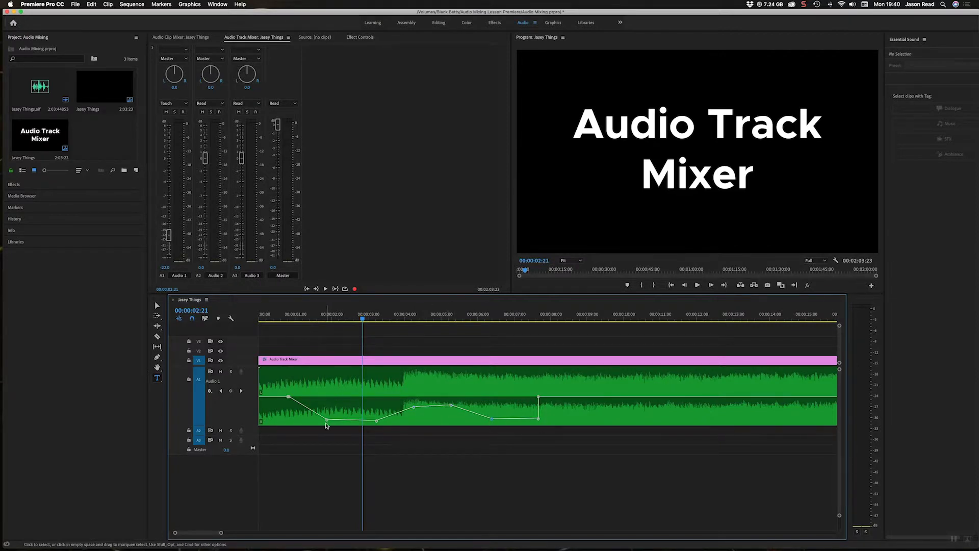
drag(327, 419, 330, 423)
key(space)
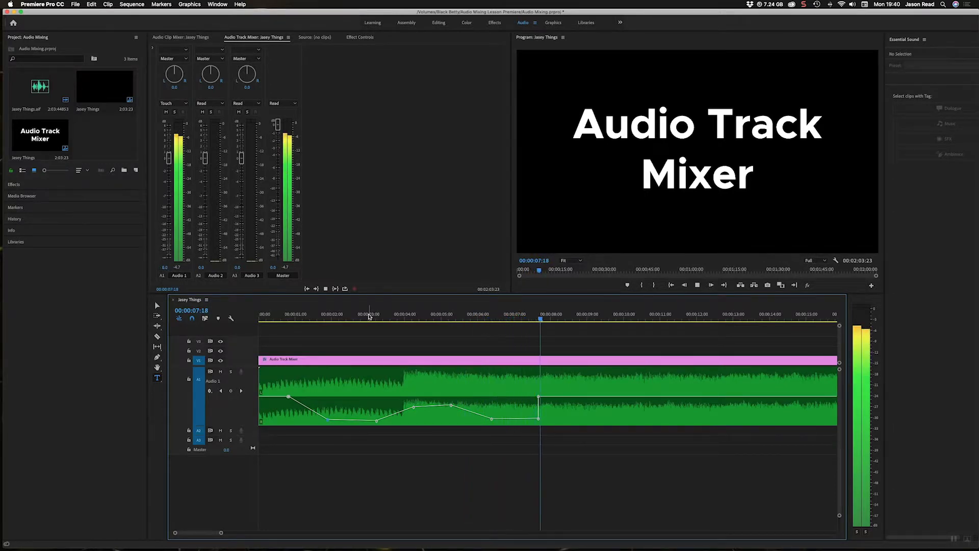
key(space)
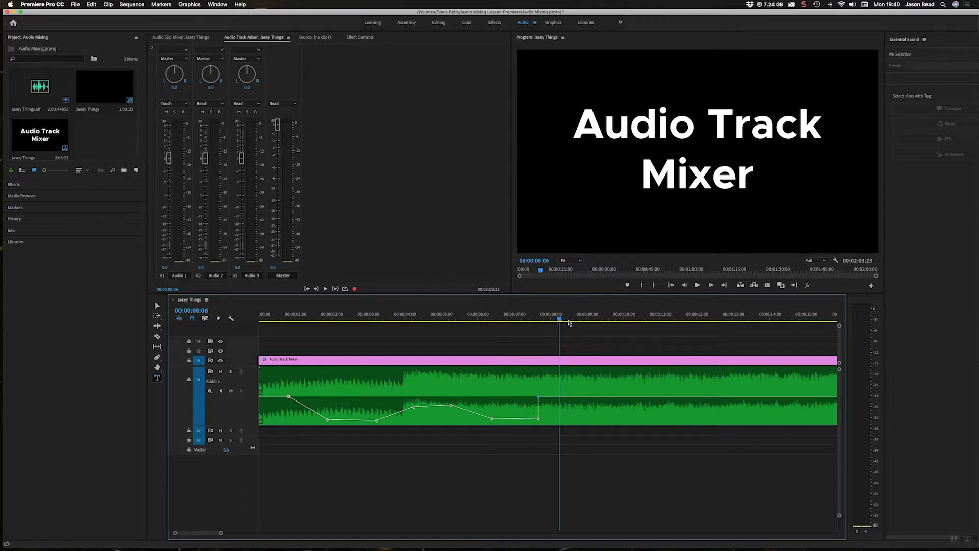
drag(553, 319, 457, 320)
key(space)
key(space)
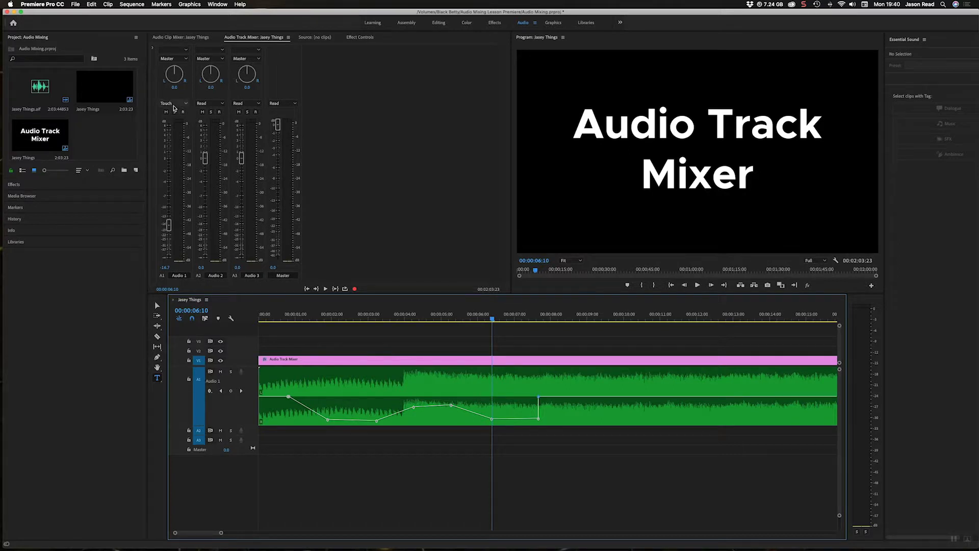
- Zoom the timeline out and record a Touch pass raising then lowering the Audio 1 fader
drag(225, 533, 239, 532)
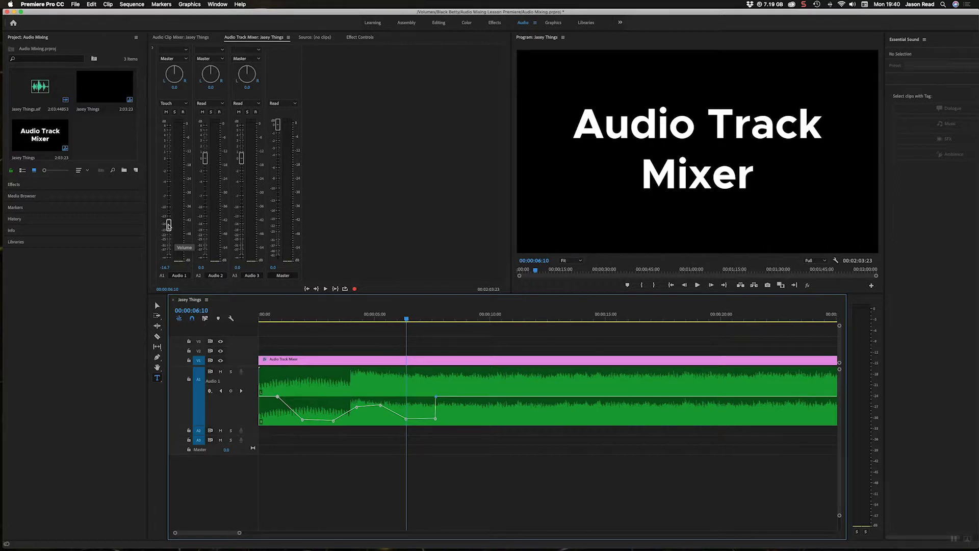
key(space)
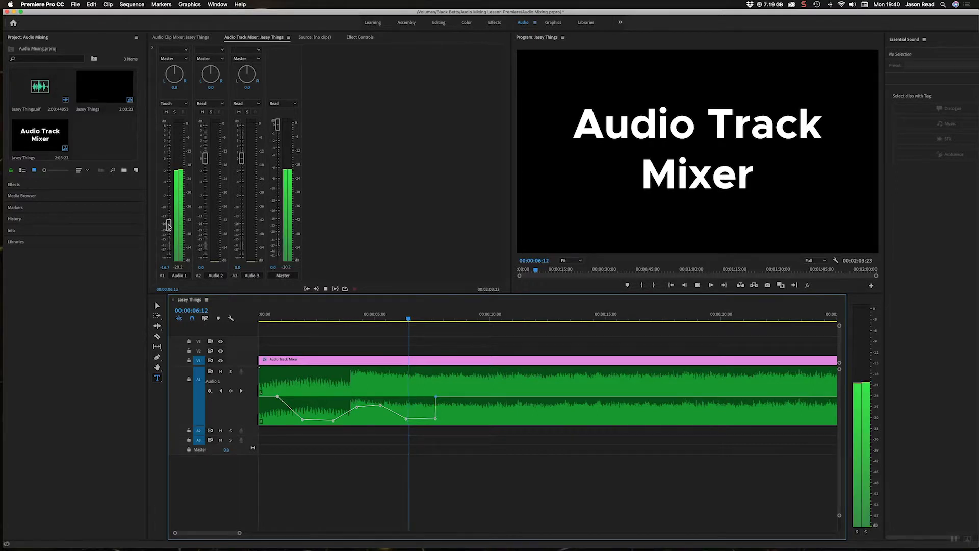
drag(169, 226, 169, 213)
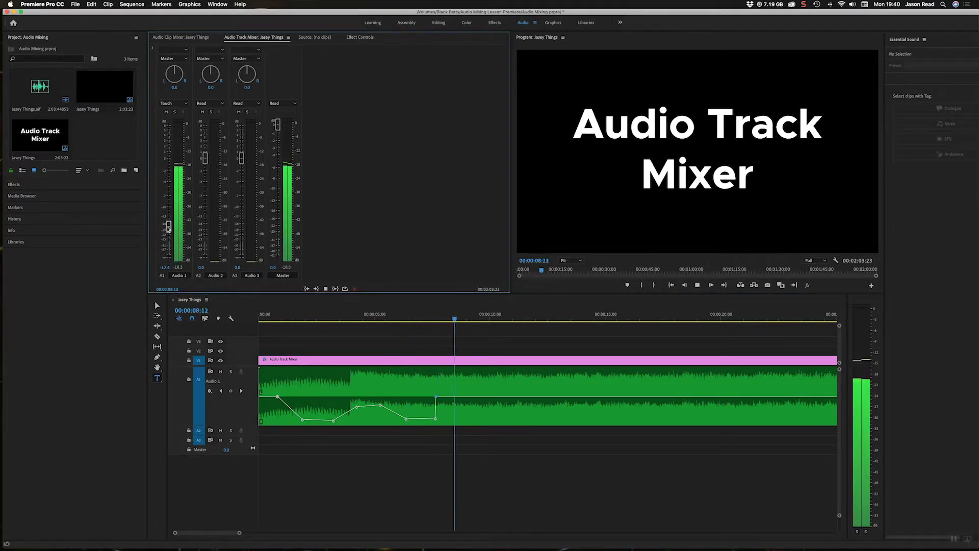
drag(169, 213, 169, 229)
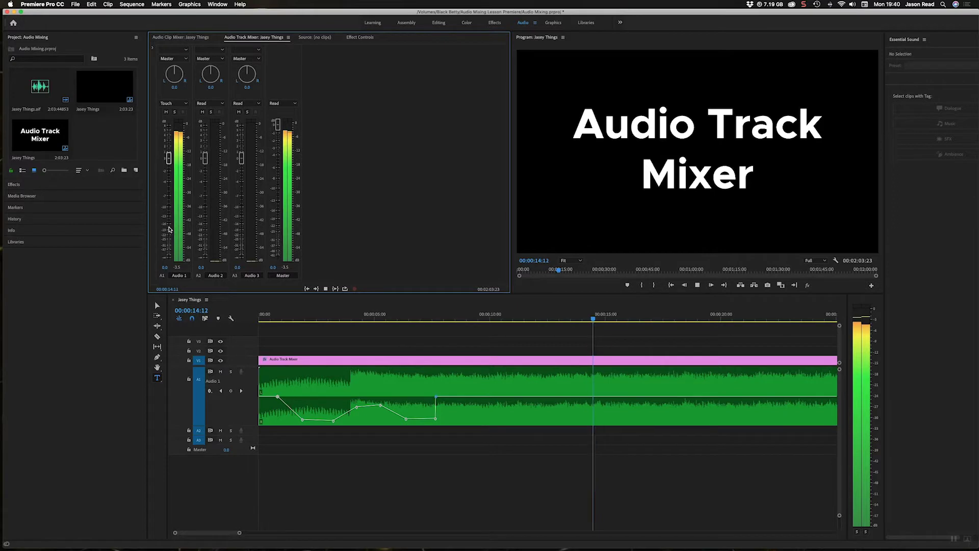
key(space)
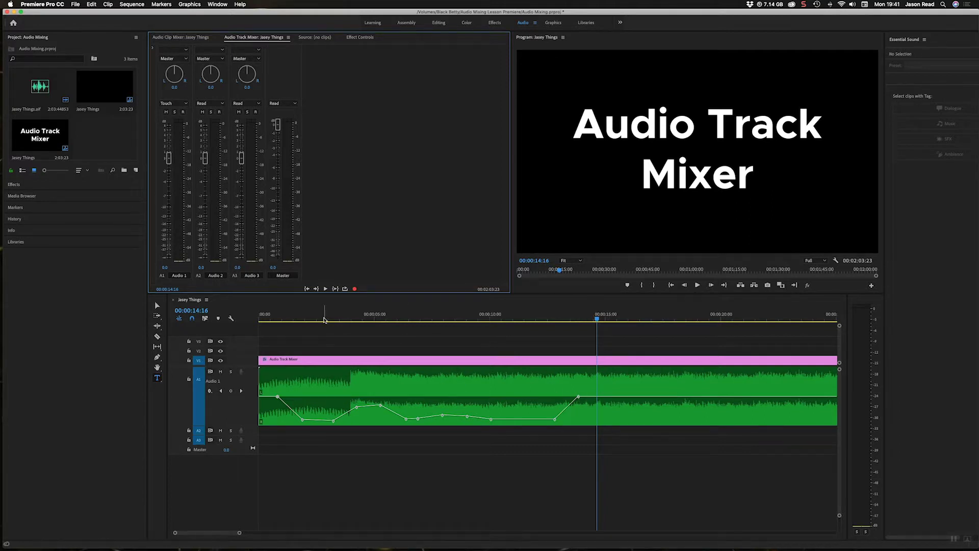
click(185, 103)
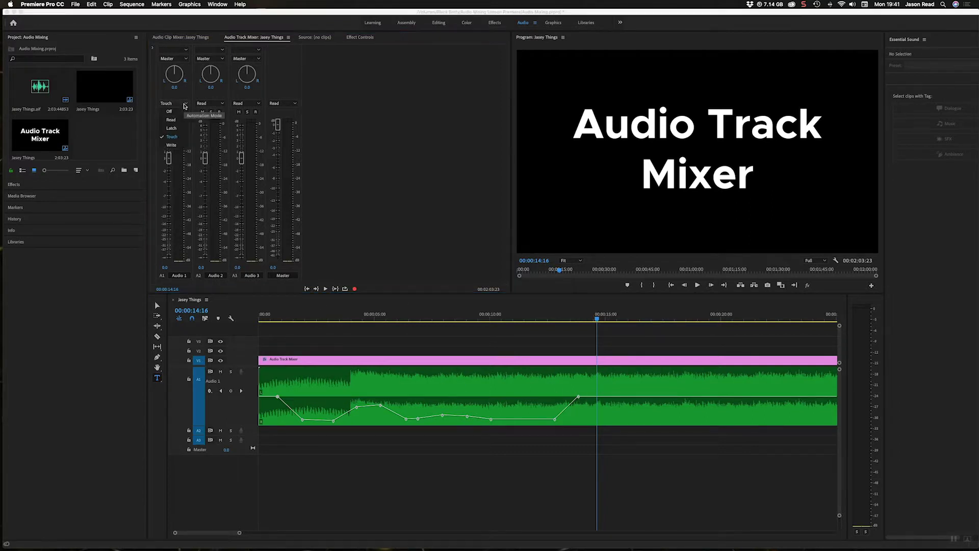
- Set Audio 1 to Latch, record a pass lowering its volume to about -18 dB, then zoom out
click(182, 130)
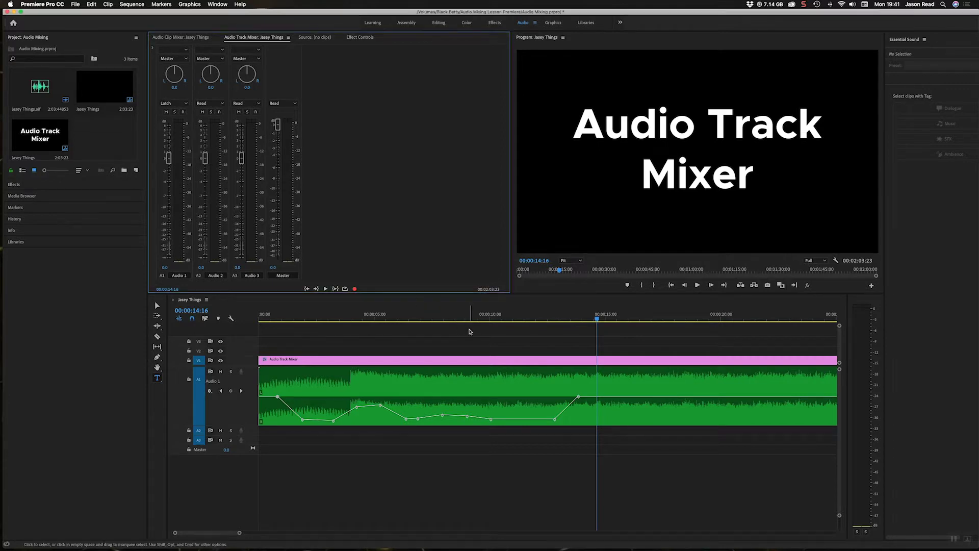
scroll(503, 360, right, 5)
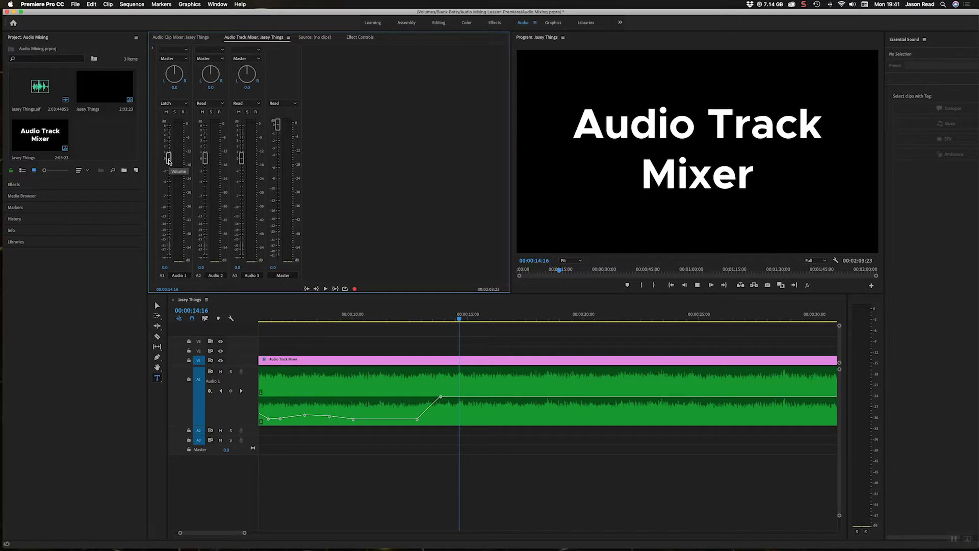
key(space)
drag(169, 161, 169, 228)
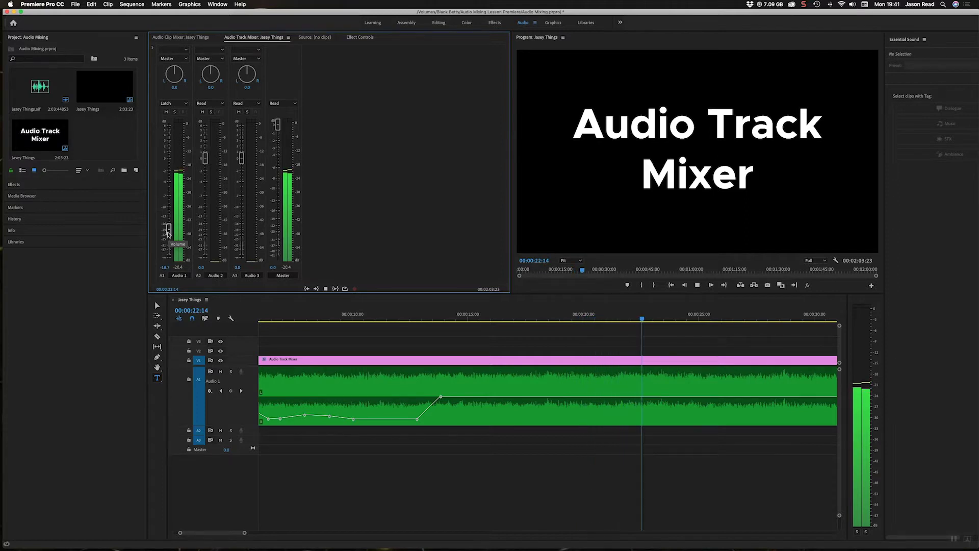
key(space)
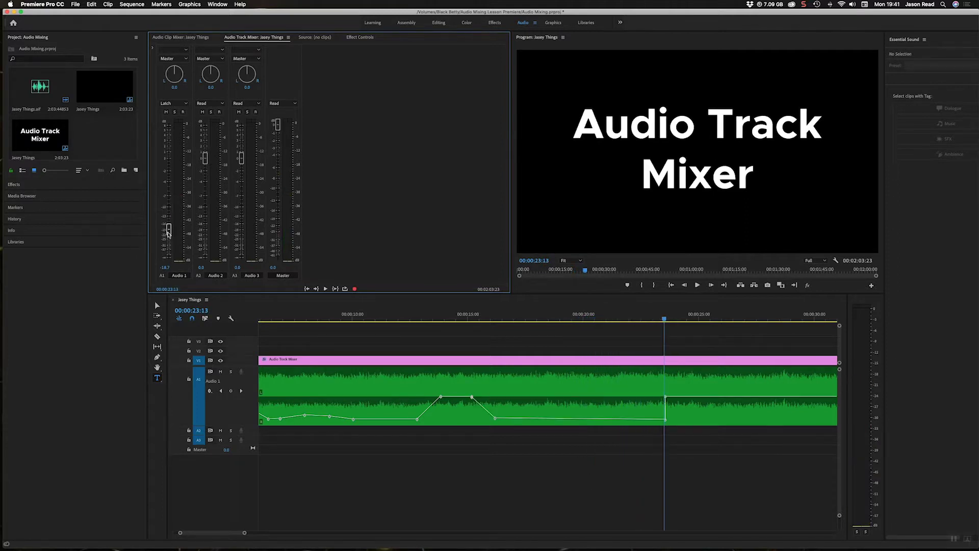
drag(247, 531, 258, 533)
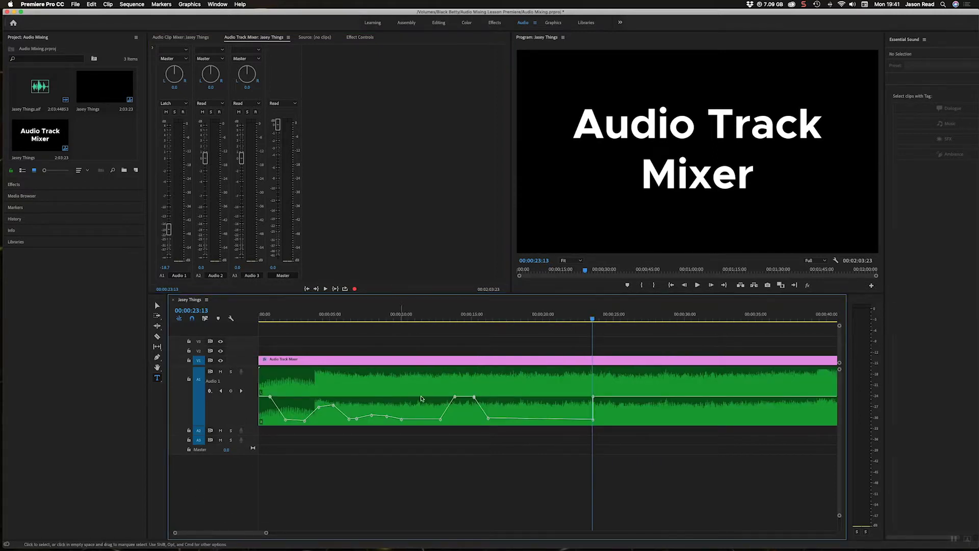
- Shift the 23-second keyframe to 23:14 and pull the line near 15-16 seconds down to about -3.78 dB
click(464, 321)
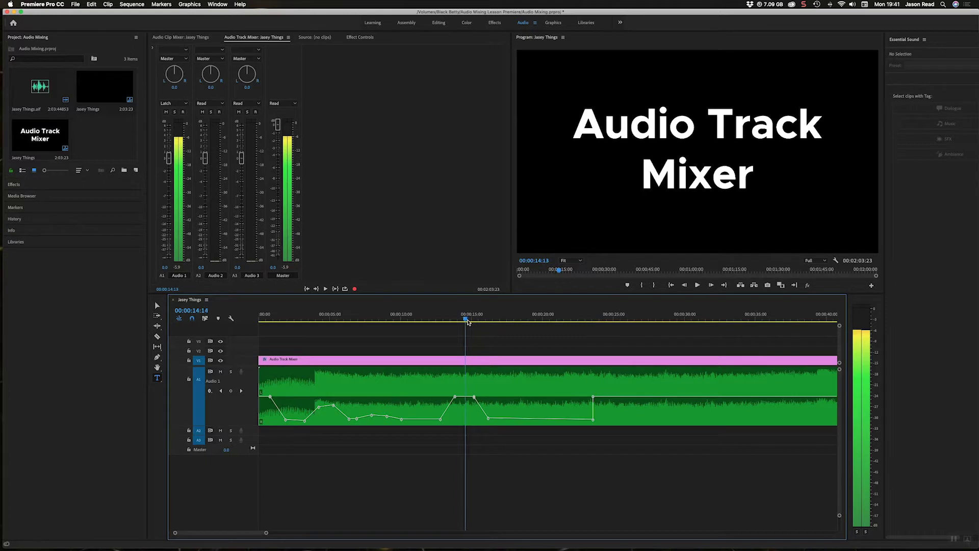
mouse_move(593, 397)
mouse_down()
mouse_move(628, 398)
mouse_move(595, 416)
mouse_up()
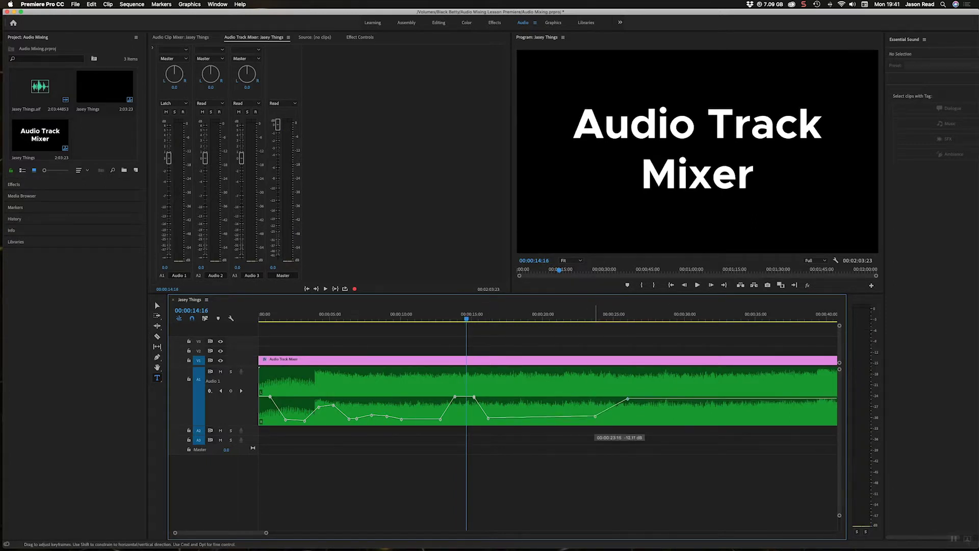
drag(479, 407, 475, 399)
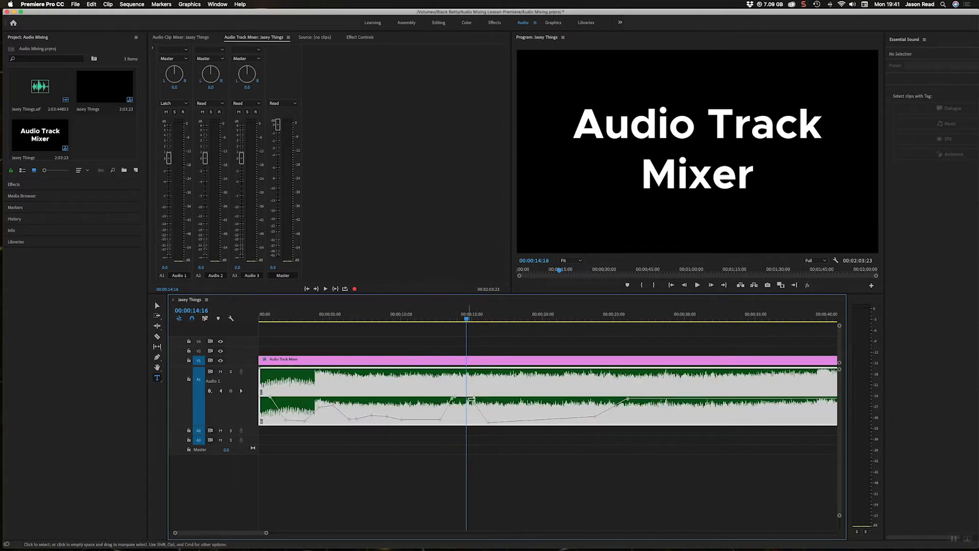
drag(486, 417, 509, 423)
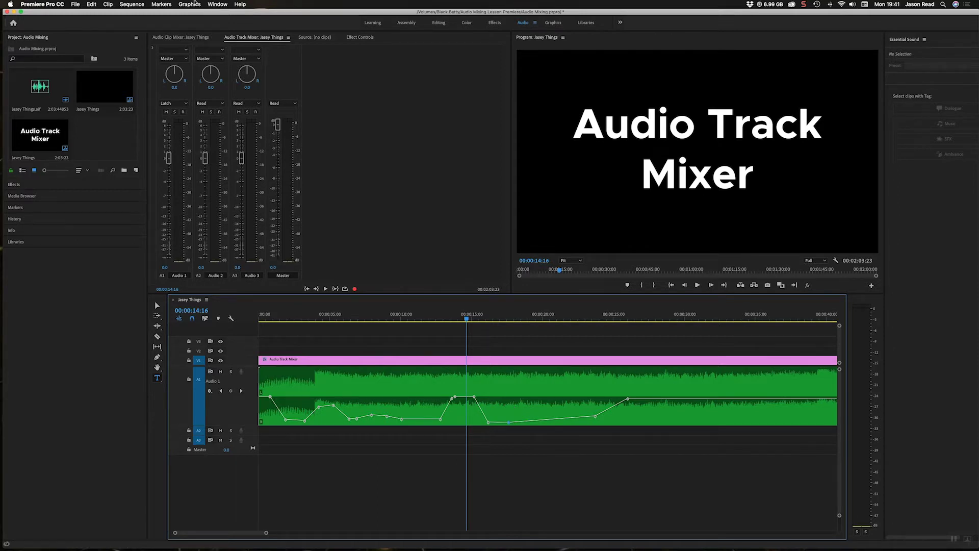
click(54, 4)
mouse_move(76, 25)
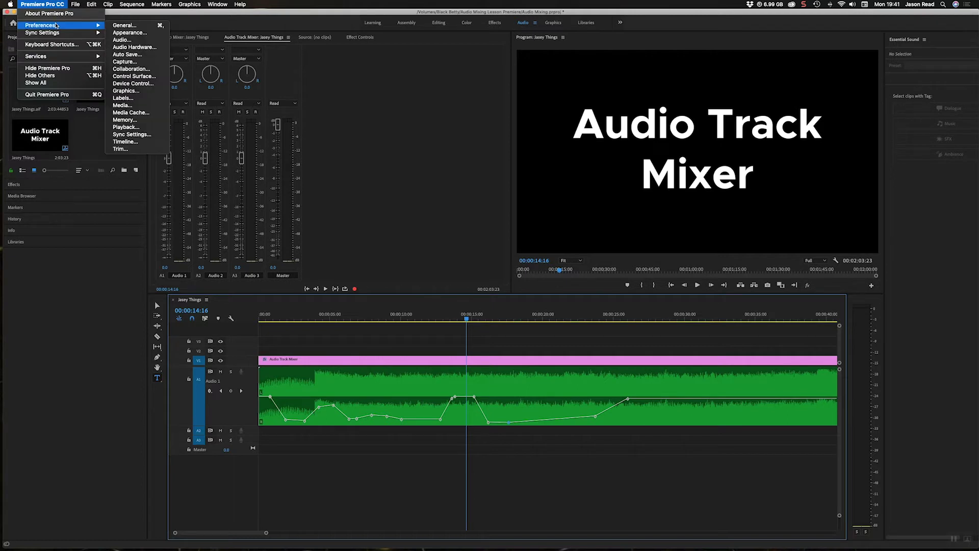
click(122, 40)
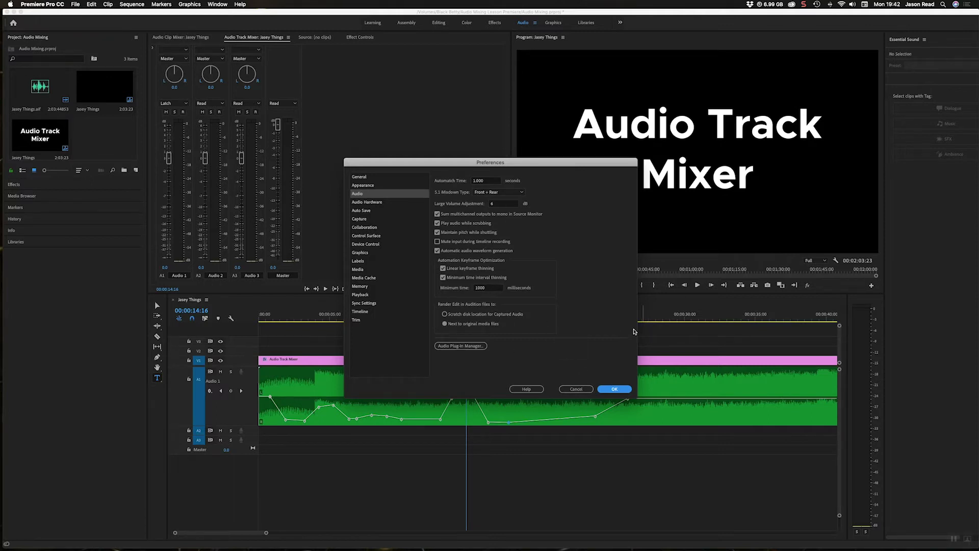
click(585, 390)
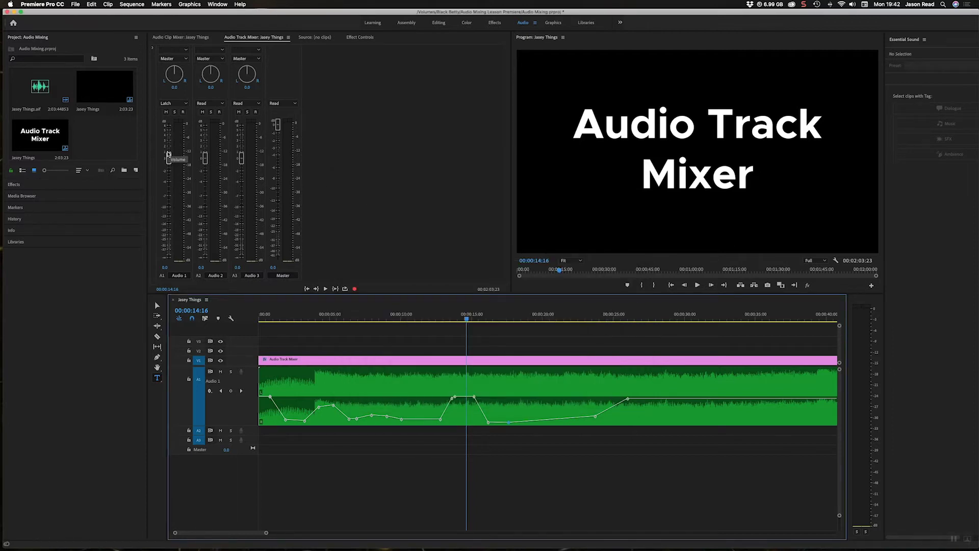
- Lower the Audio 1 fader to -11.3 dB and zoom the timeline out back to the start
drag(170, 155, 170, 211)
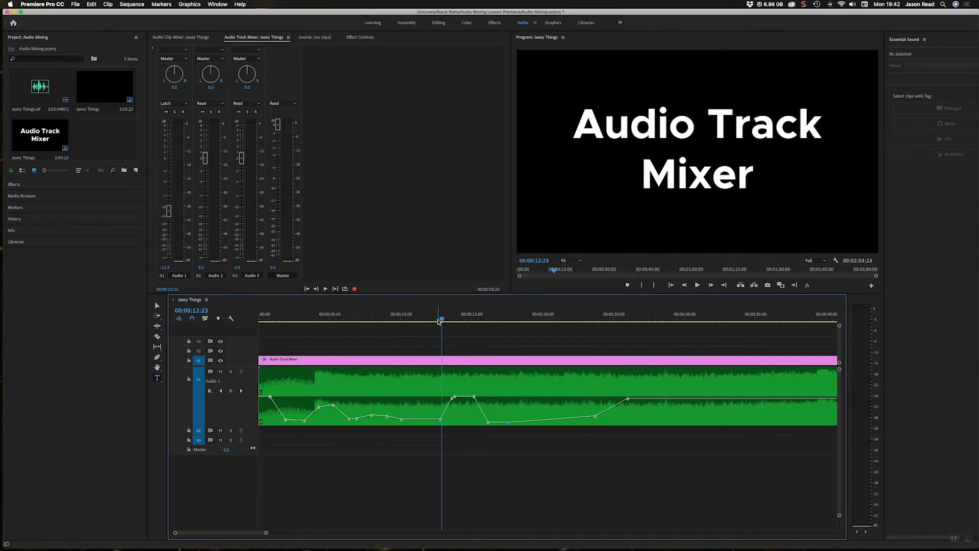
click(173, 103)
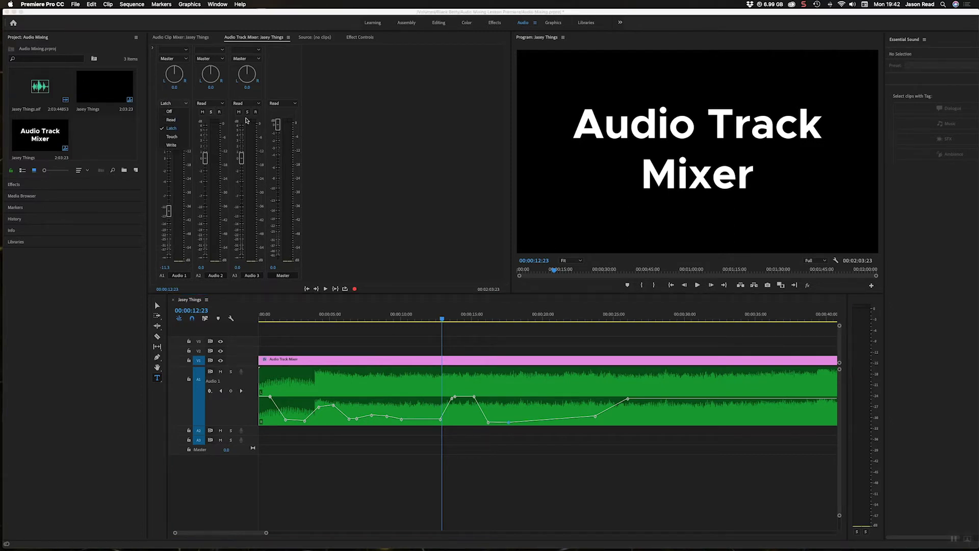
click(363, 178)
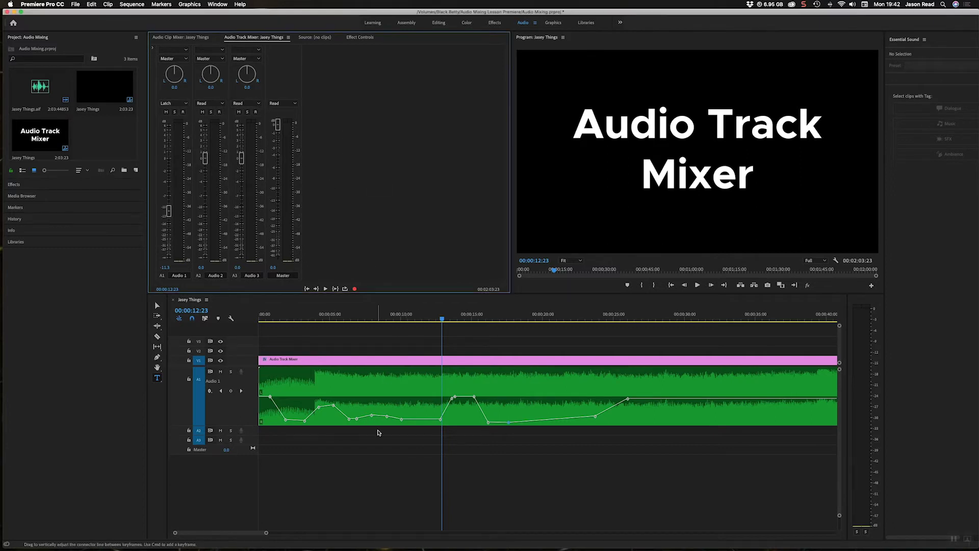
drag(266, 532, 342, 538)
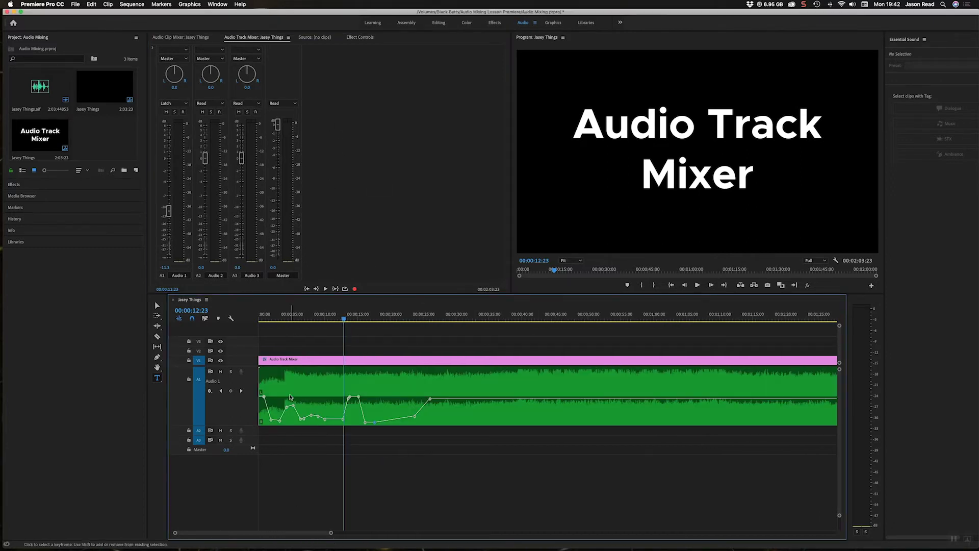
key(Home)
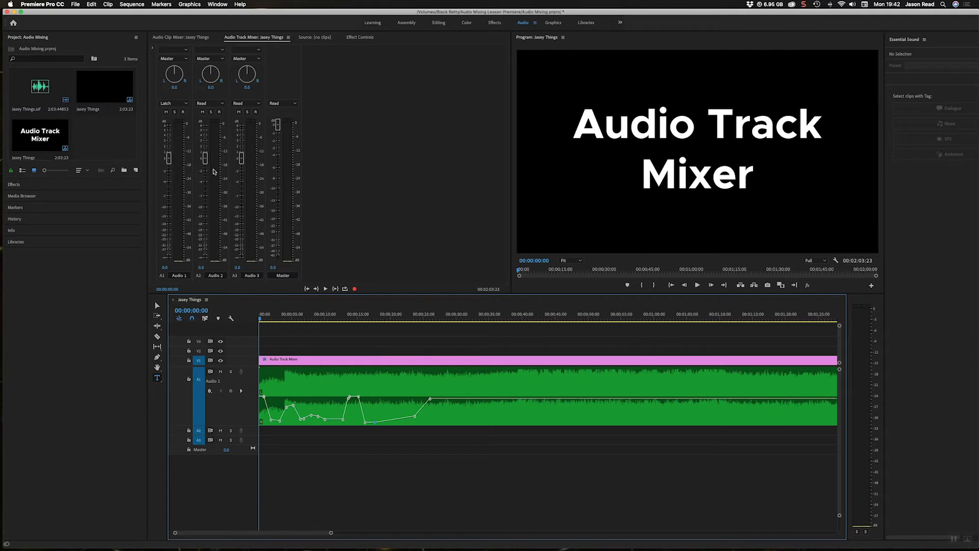
- Set Audio 1 to Read and play back to hear its automation
click(186, 105)
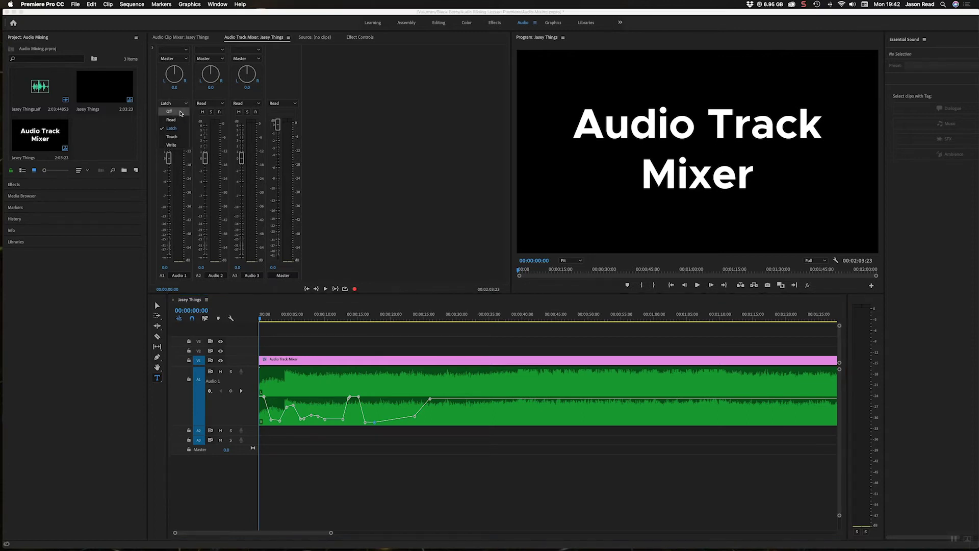
click(178, 120)
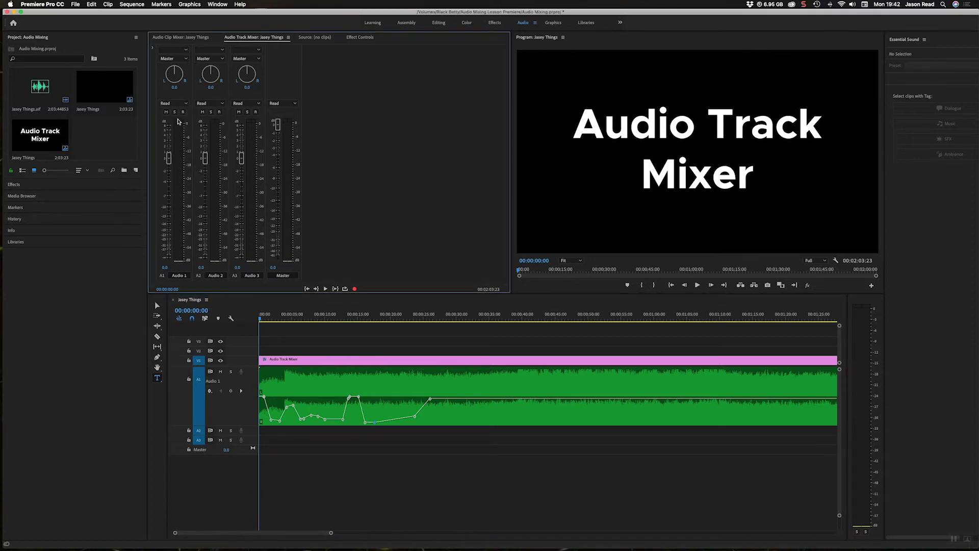
key(space)
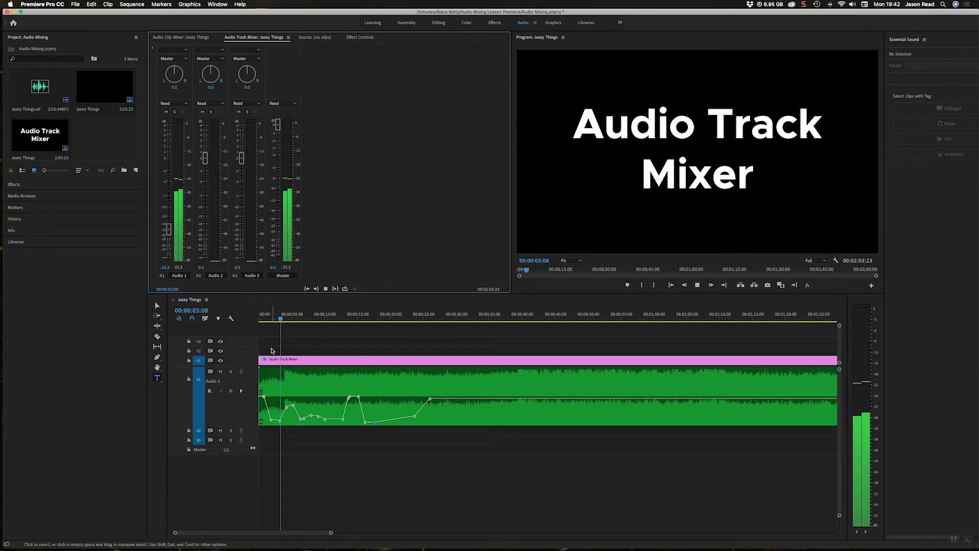
key(space)
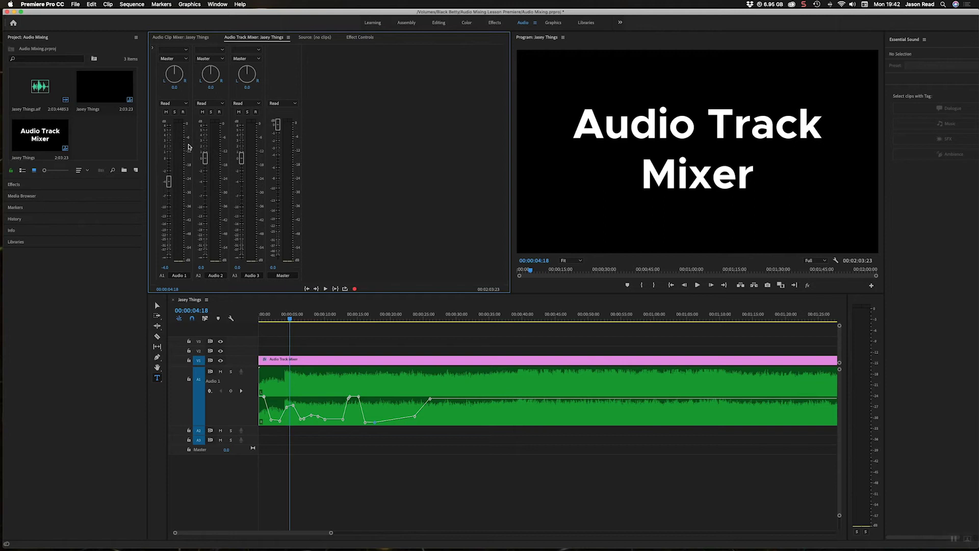
- Switch Audio 1 to Write and start a recording playback pass
click(181, 104)
click(180, 144)
key(space)
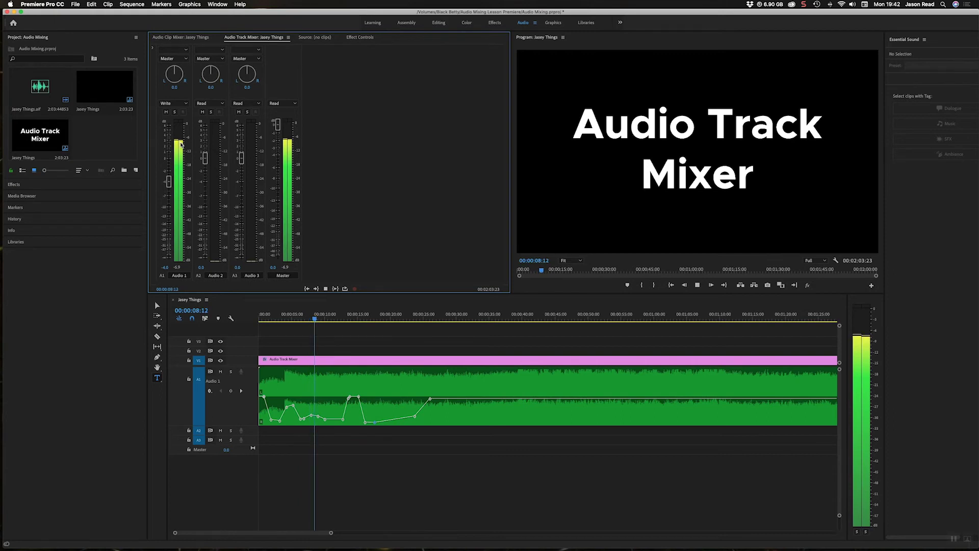
- Stop the Write pass, undo it, and move the playhead back to about 4 seconds
key(space)
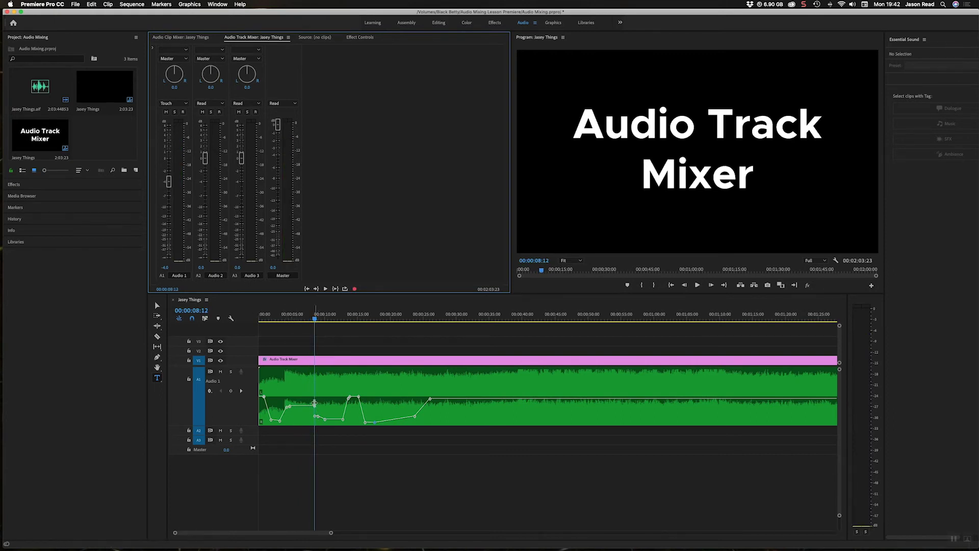
key(super+z)
click(288, 315)
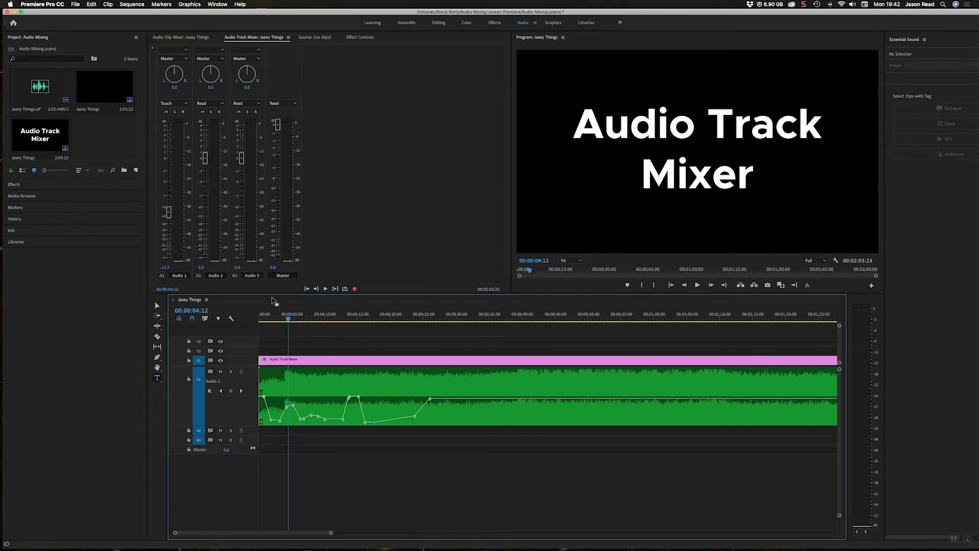
- Record a Touch pass pulling Audio 1 down to -21.0 dB, then move the playhead to about 10 seconds
key(space)
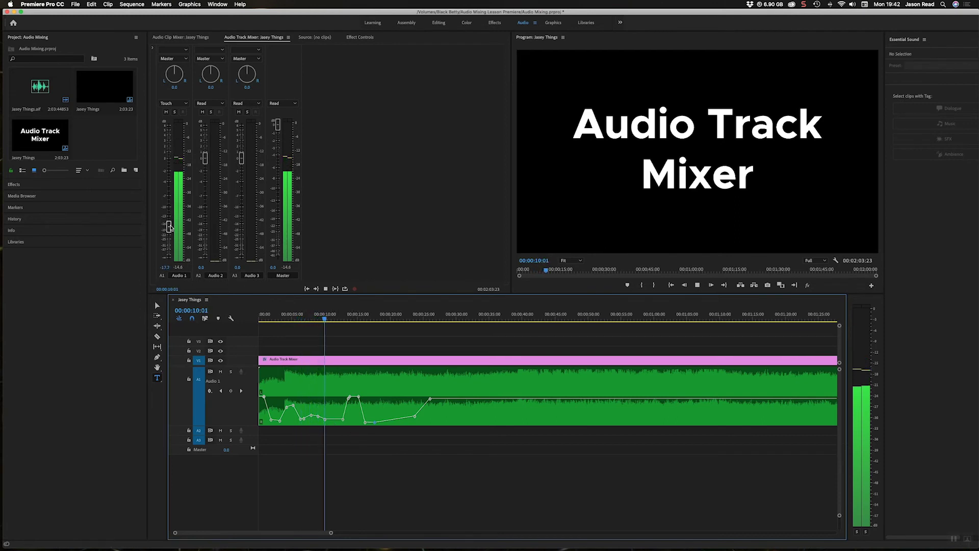
drag(170, 227, 169, 233)
key(space)
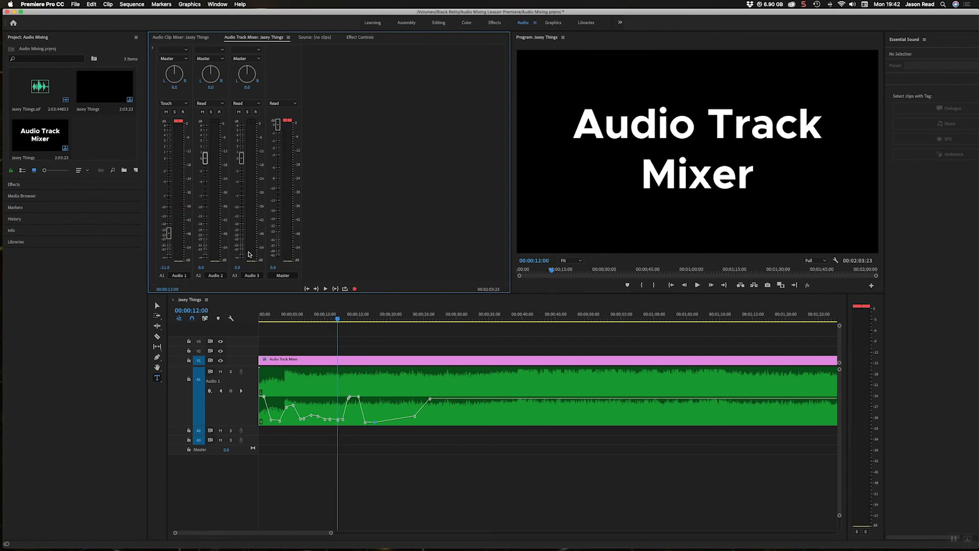
click(329, 320)
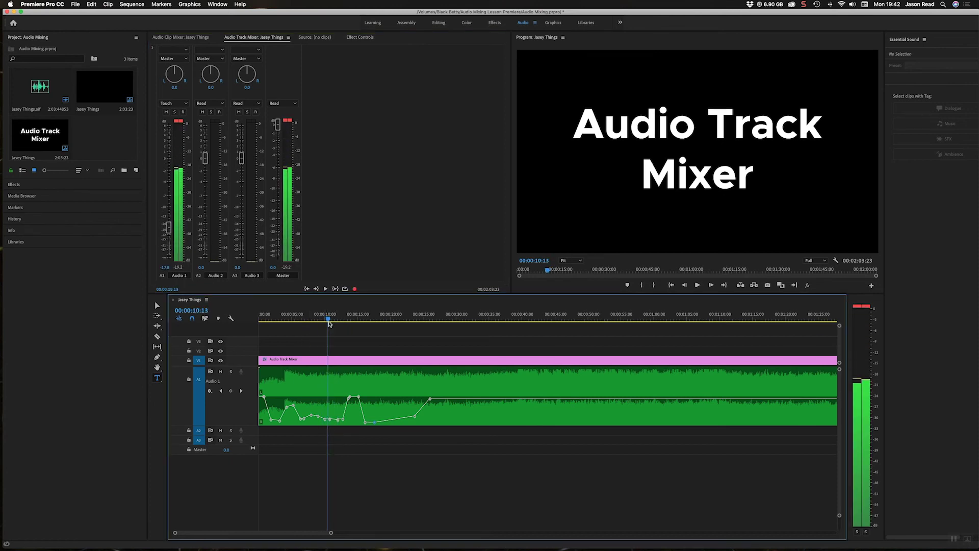